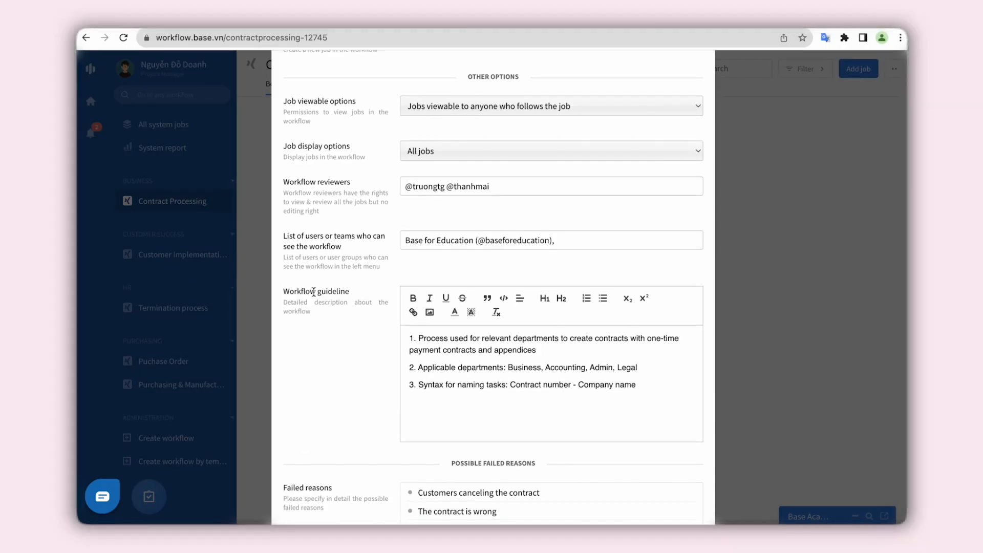
# Step: Review the workflow guideline and possible failed reasons, and create the new Contract Processing workflow
pyautogui.doubleClick(303, 292)
pyautogui.tripleClick(302, 292)
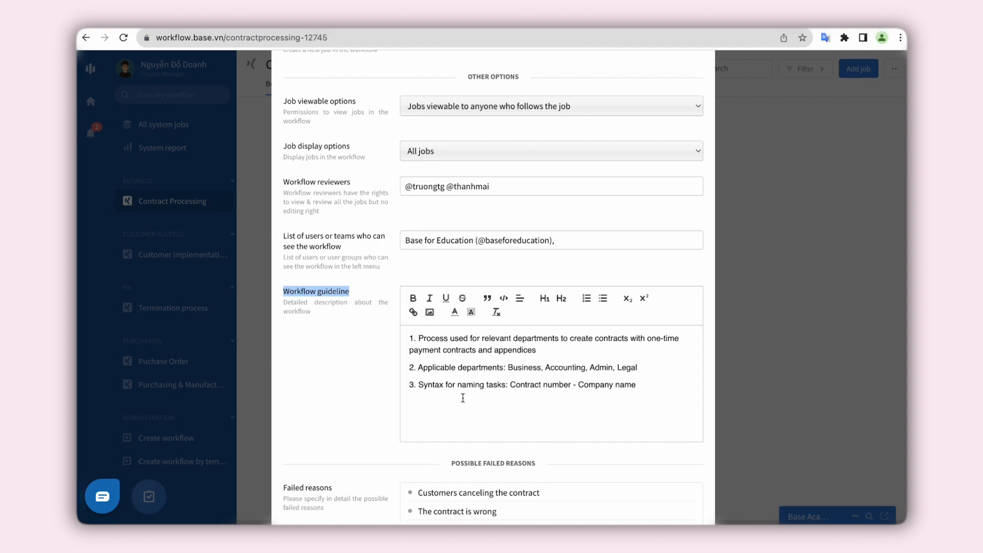
pyautogui.scroll(-2, 462, 397)
pyautogui.tripleClick(309, 387)
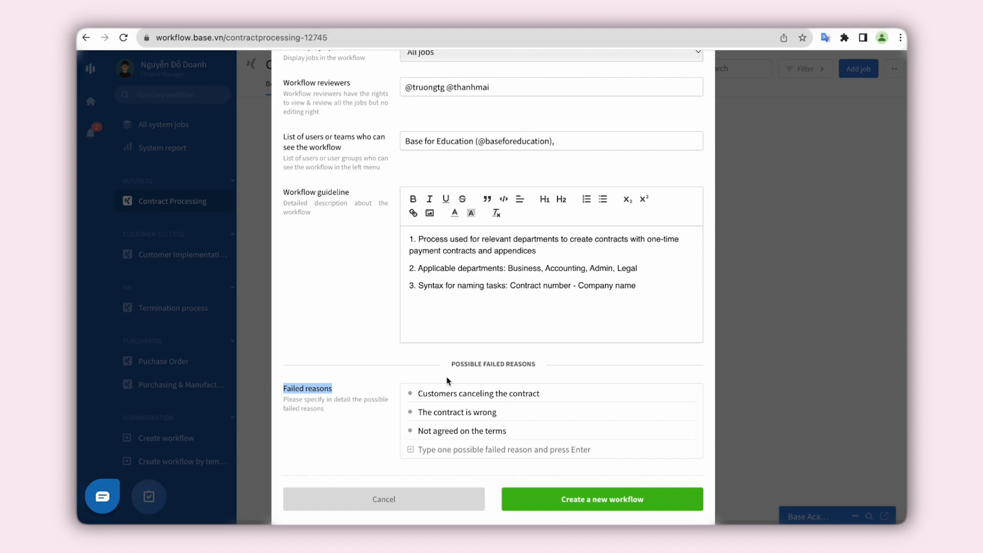
pyautogui.scroll(-1, 448, 381)
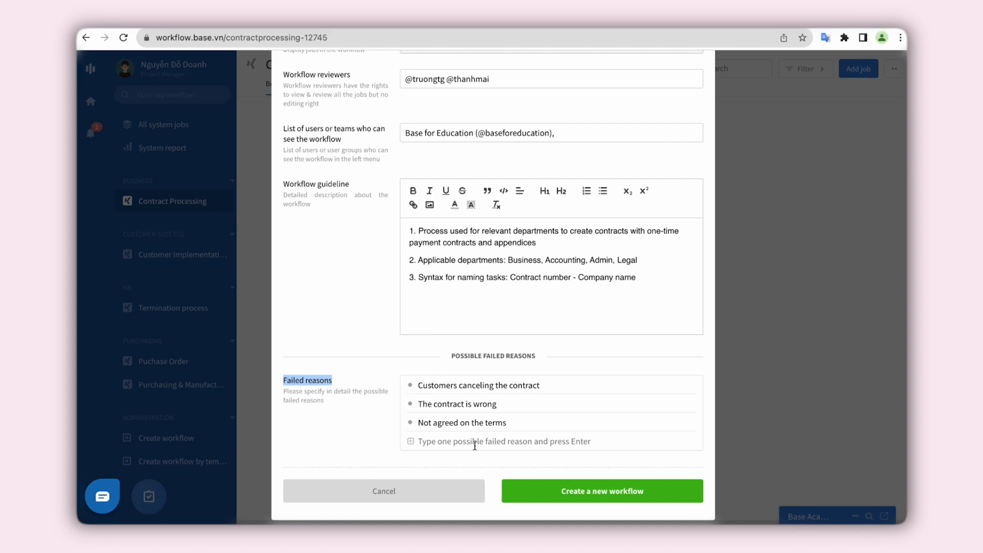
pyautogui.click(577, 495)
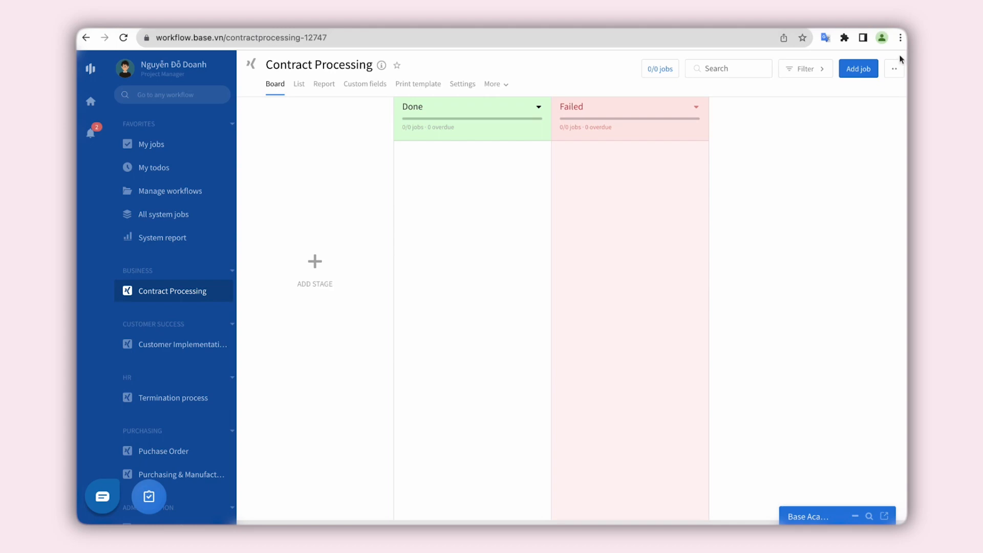
# Step: Open the quick edit form of the Contract Processing workflow, look through its settings and close it unchanged
pyautogui.moveTo(900, 71)
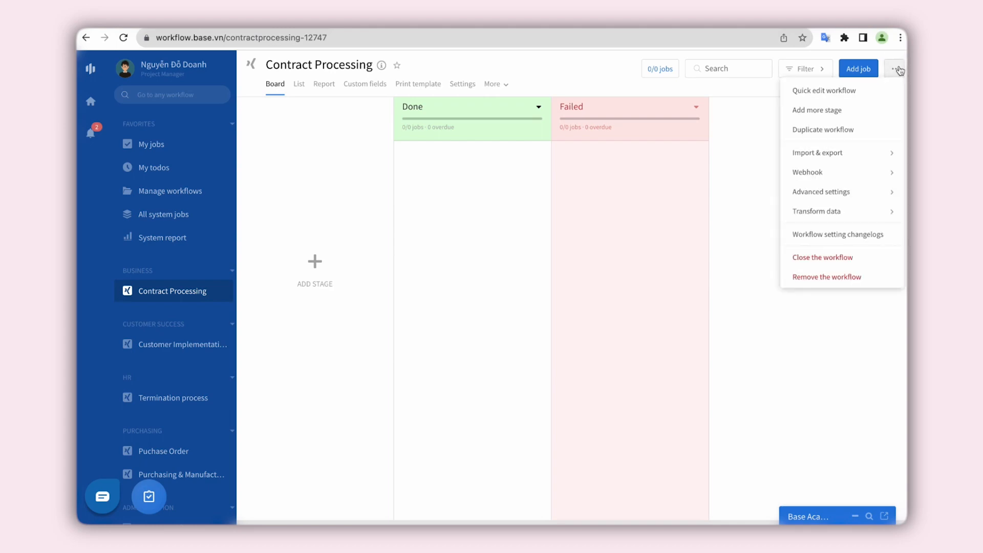
pyautogui.click(887, 93)
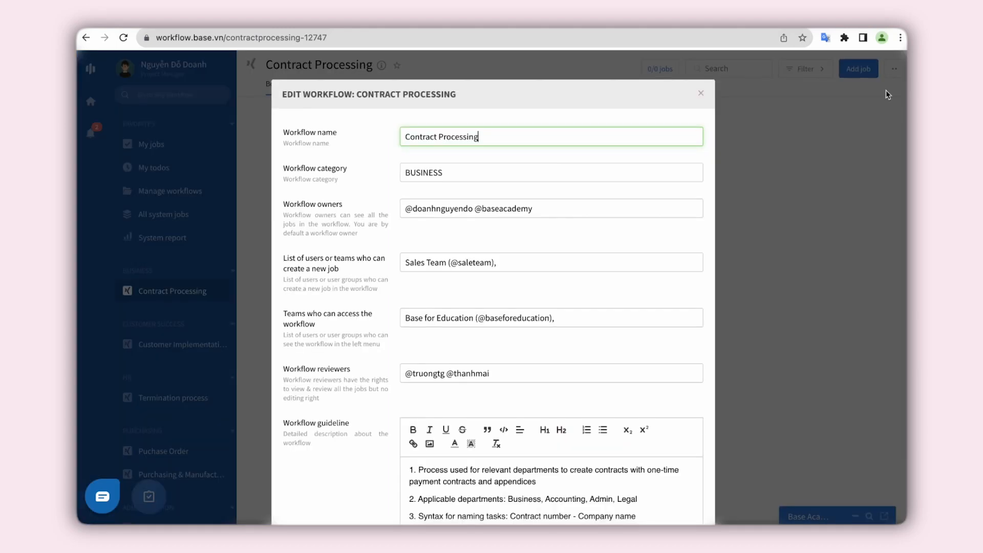
pyautogui.scroll(-2, 525, 437)
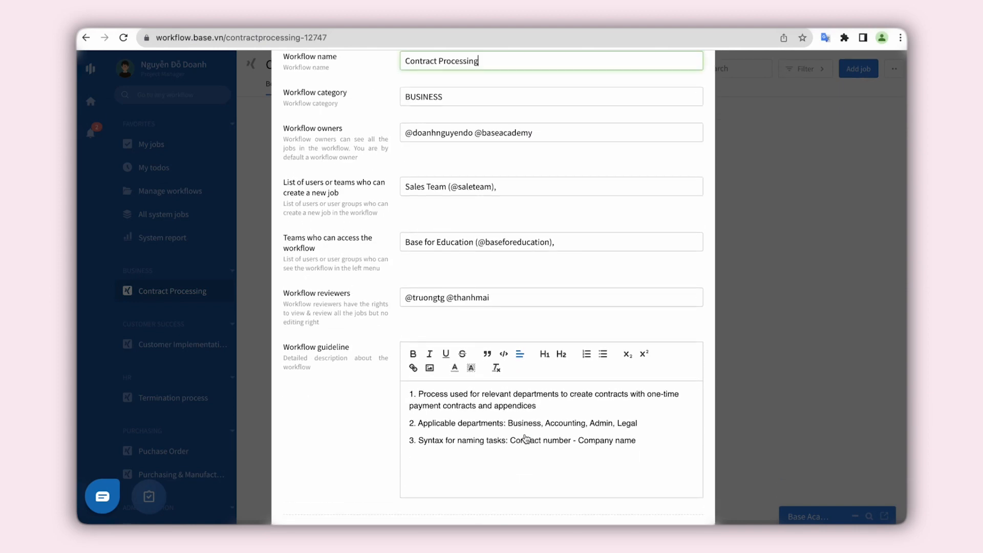
pyautogui.scroll(2, 525, 438)
pyautogui.click(701, 93)
# Step: Open the editing of the workflow's failed reasons from its advanced settings
pyautogui.moveTo(901, 75)
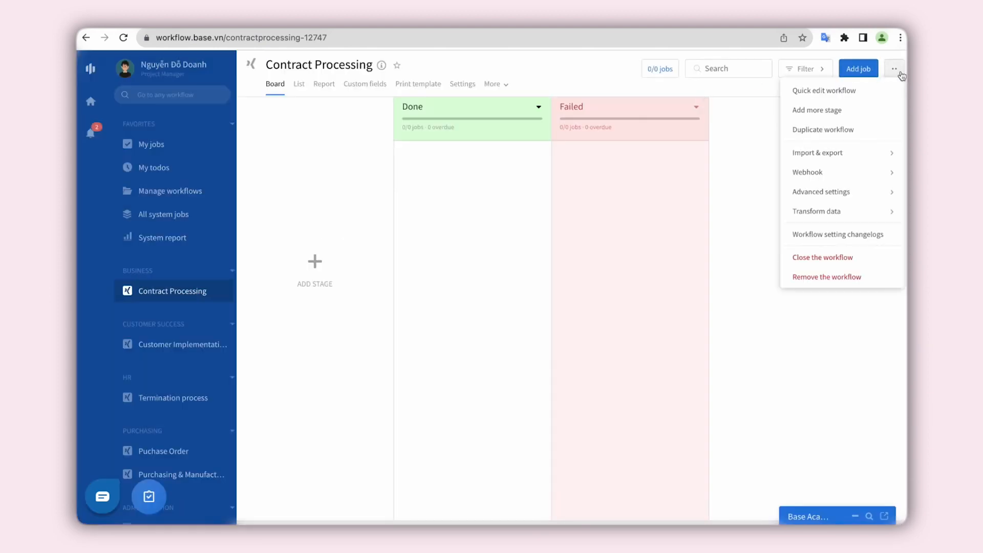
pyautogui.moveTo(880, 191)
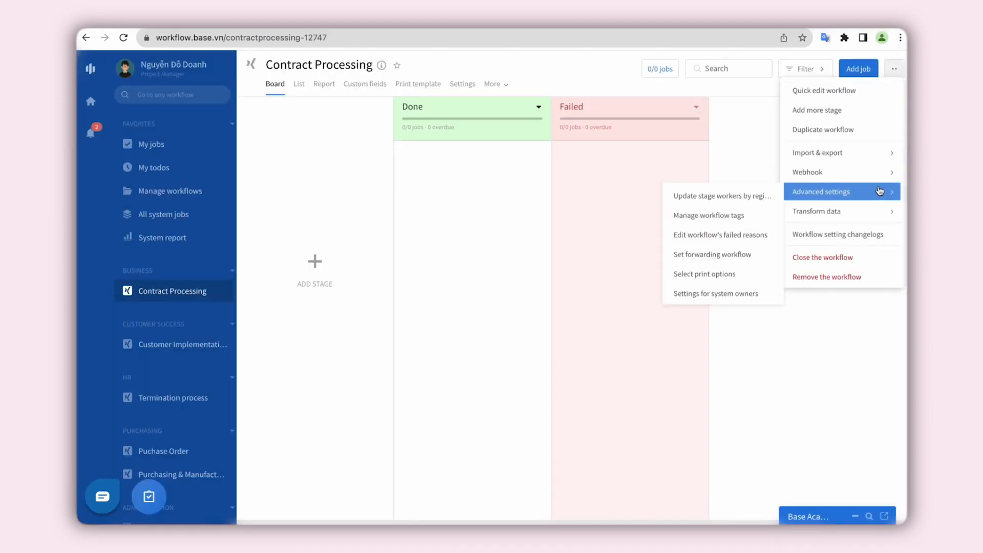
pyautogui.click(723, 238)
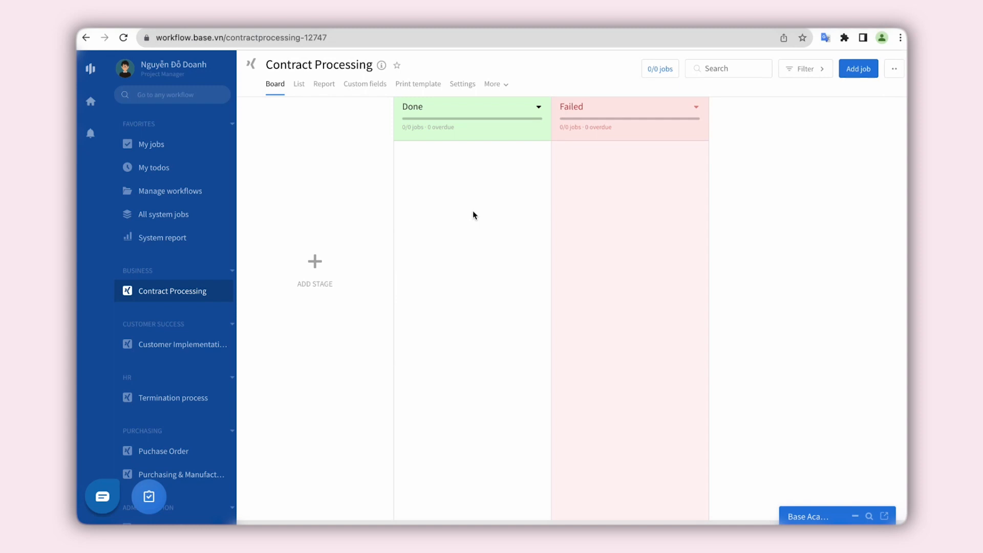
# Step: Start a new stage in the Contract Processing workflow and name it Create The Contract
pyautogui.click(338, 265)
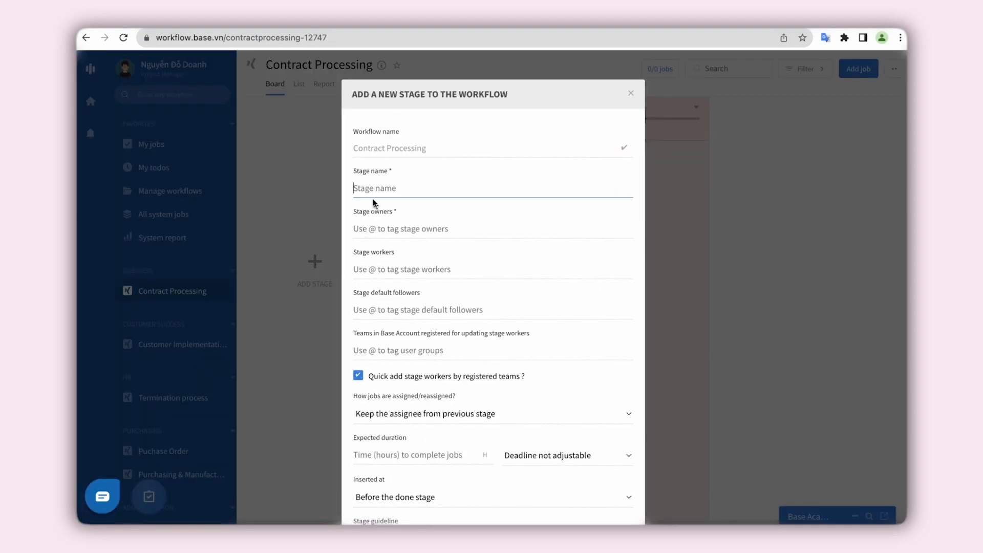
pyautogui.scroll(-5, 418, 177)
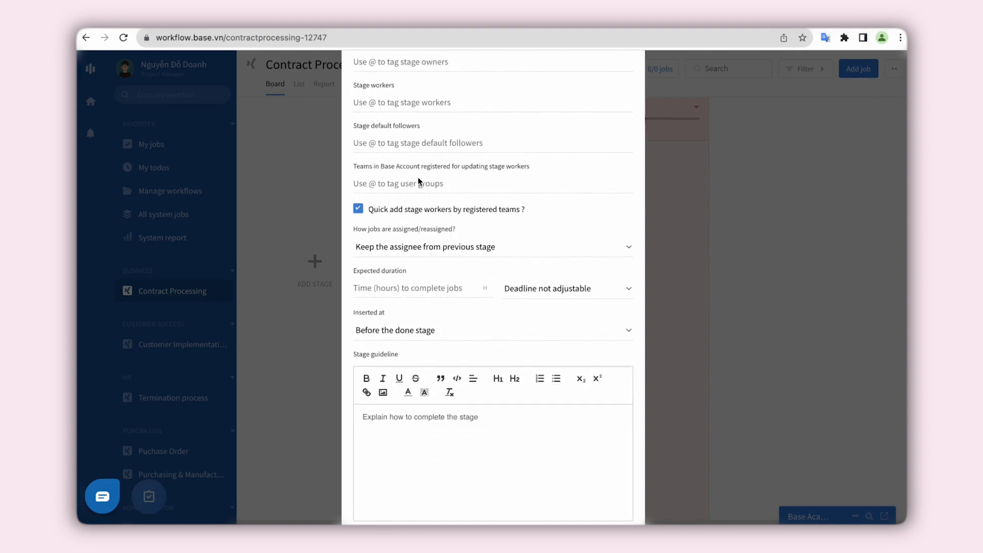
pyautogui.scroll(5, 418, 174)
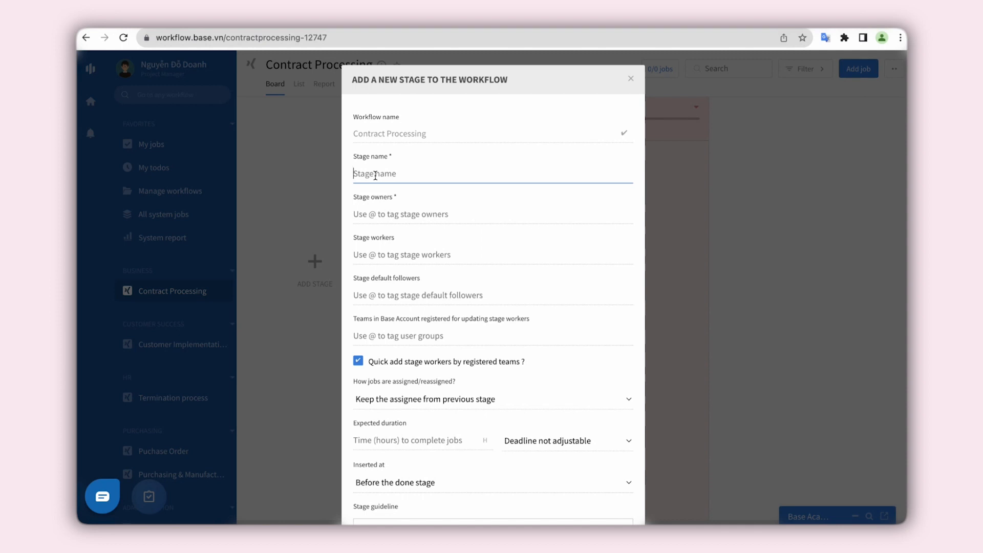
pyautogui.write('Create The Contract')
# Step: Examine the stage owners, stage workers and default followers fields of the new stage
pyautogui.moveTo(402, 201); pyautogui.dragTo(353, 196)
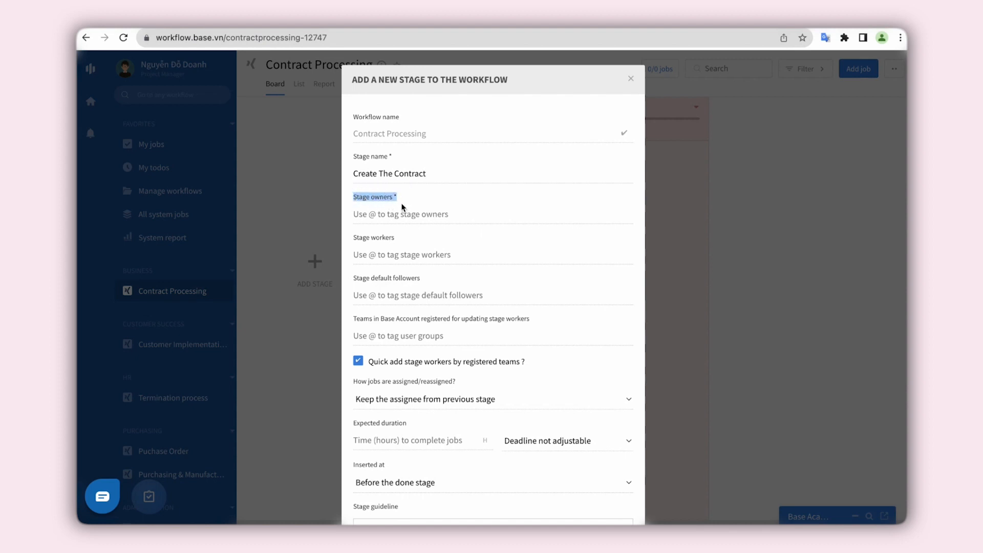
pyautogui.tripleClick(376, 238)
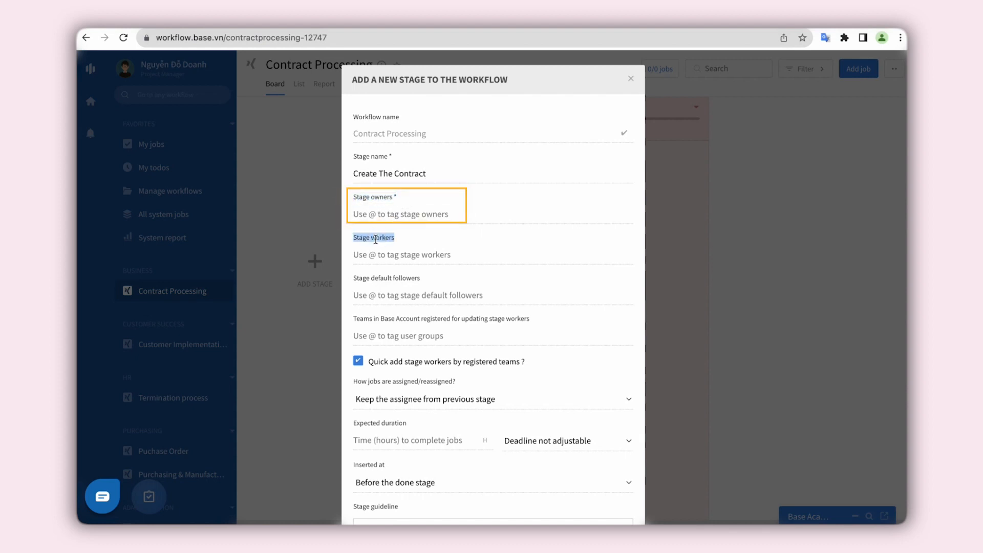
pyautogui.tripleClick(375, 277)
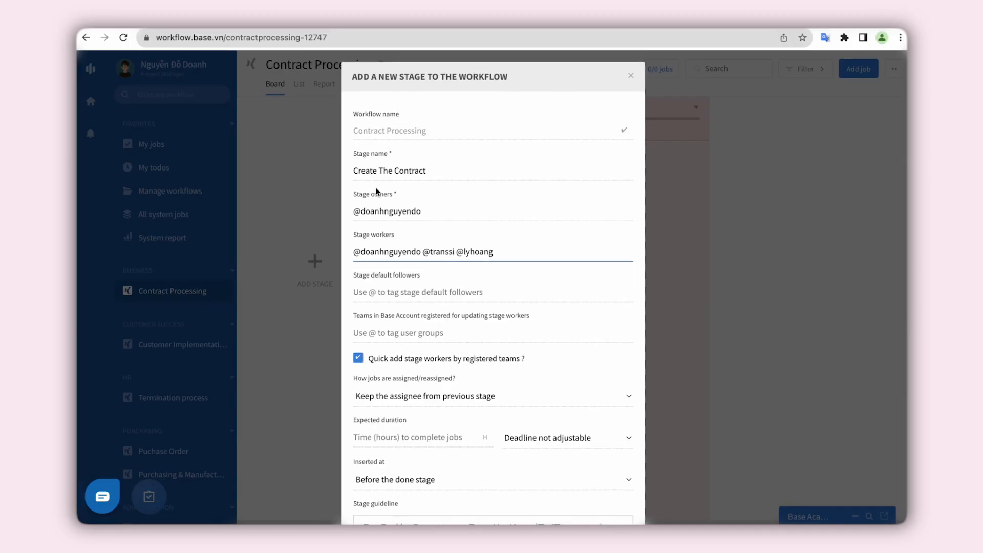
pyautogui.moveTo(428, 227); pyautogui.dragTo(365, 230)
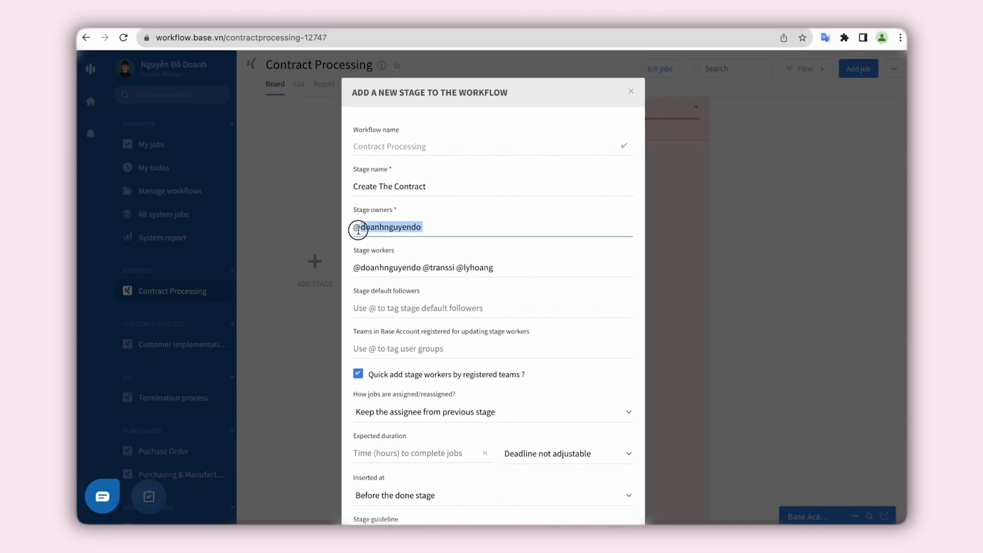
pyautogui.tripleClick(377, 270)
pyautogui.click(387, 271)
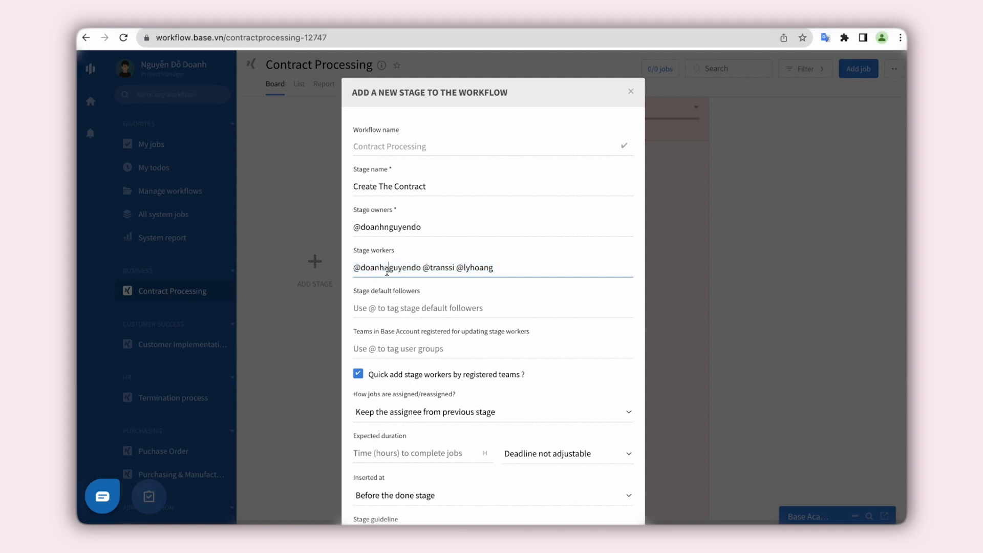
pyautogui.scroll(-1, 406, 305)
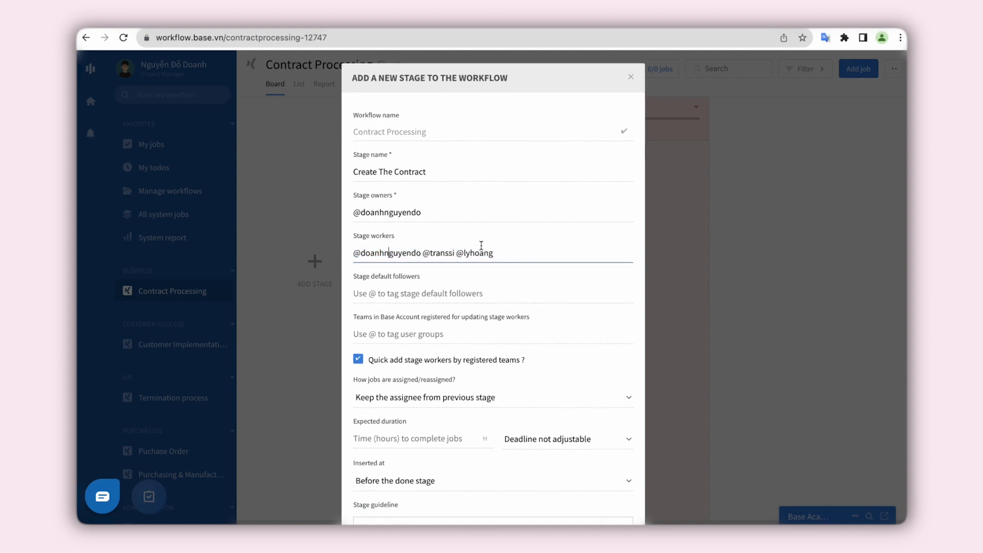
pyautogui.moveTo(356, 316); pyautogui.dragTo(457, 318)
pyautogui.click(428, 335)
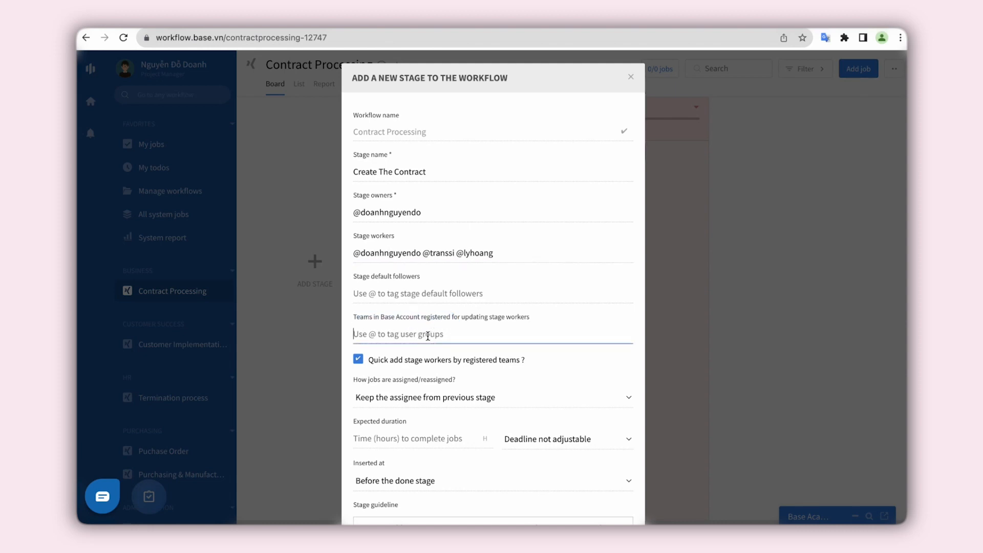
pyautogui.write('@')
pyautogui.press('Down')
pyautogui.press('Down')
pyautogui.press('Return')
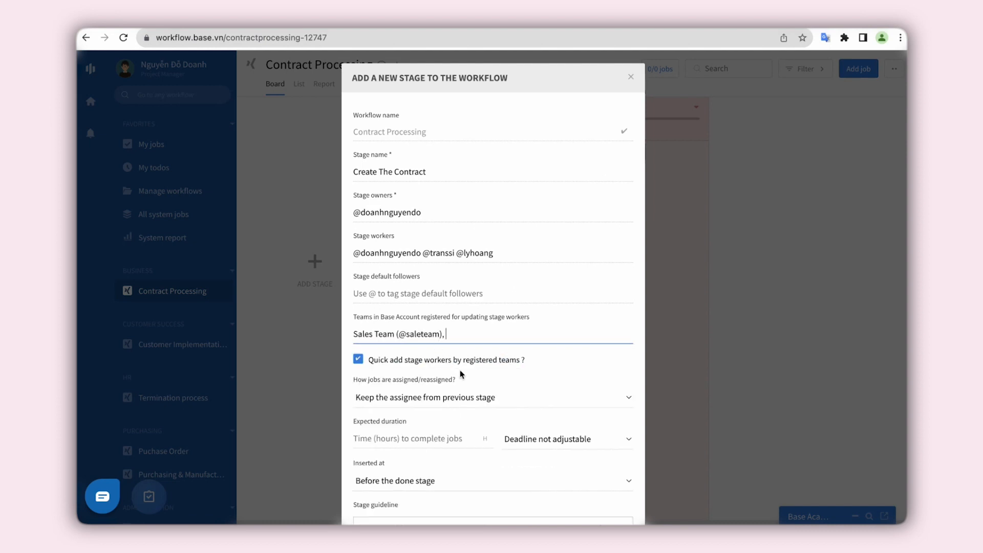
# Step: Set the stage's expected duration to 2 hours and keep the Deadline not adjustable option
pyautogui.scroll(-1, 459, 369)
pyautogui.scroll(-1, 446, 401)
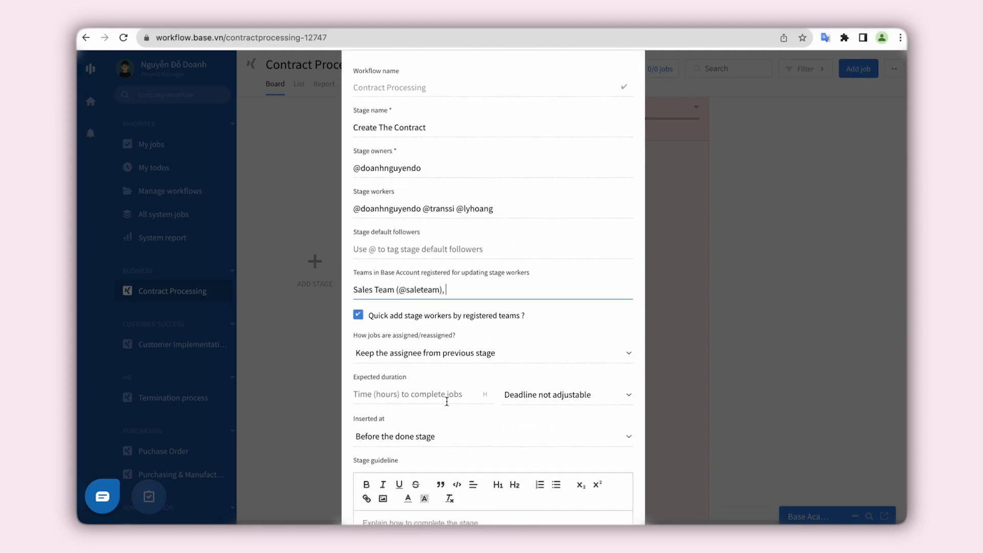
pyautogui.click(396, 399)
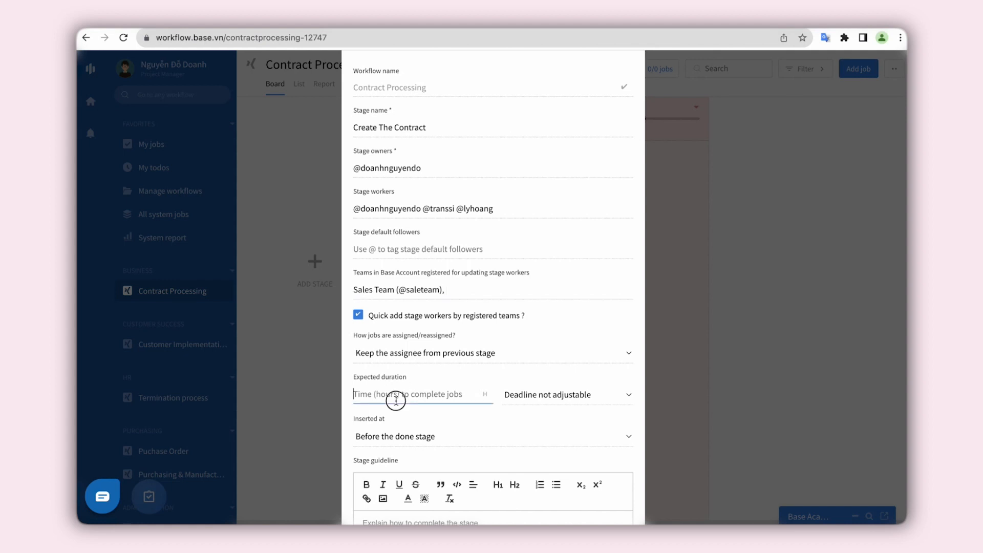
pyautogui.write('2')
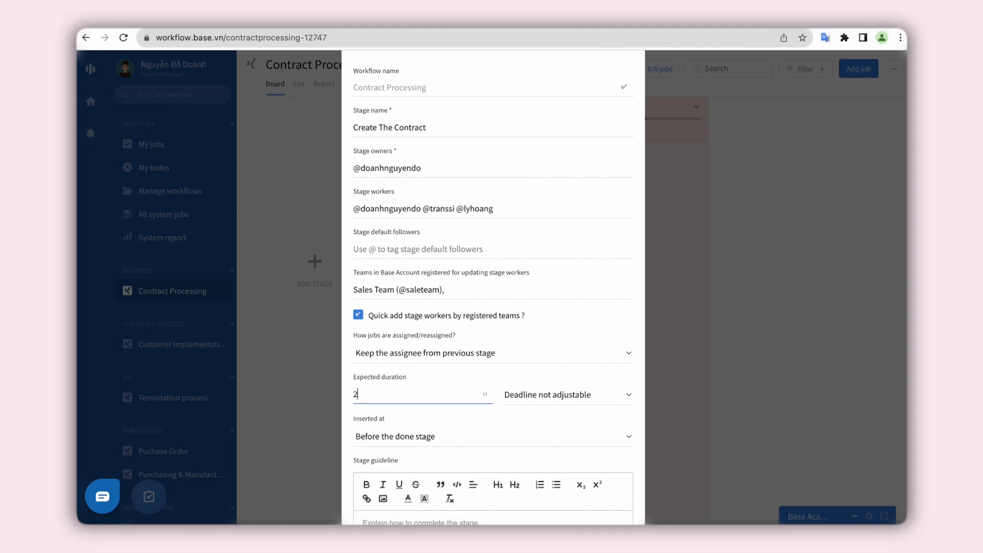
pyautogui.scroll(-1, 461, 410)
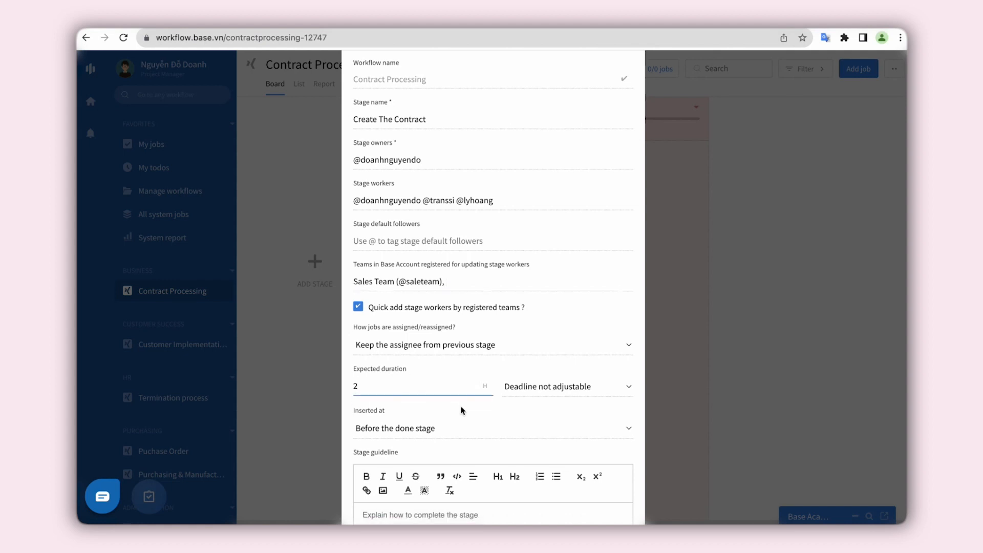
pyautogui.click(539, 390)
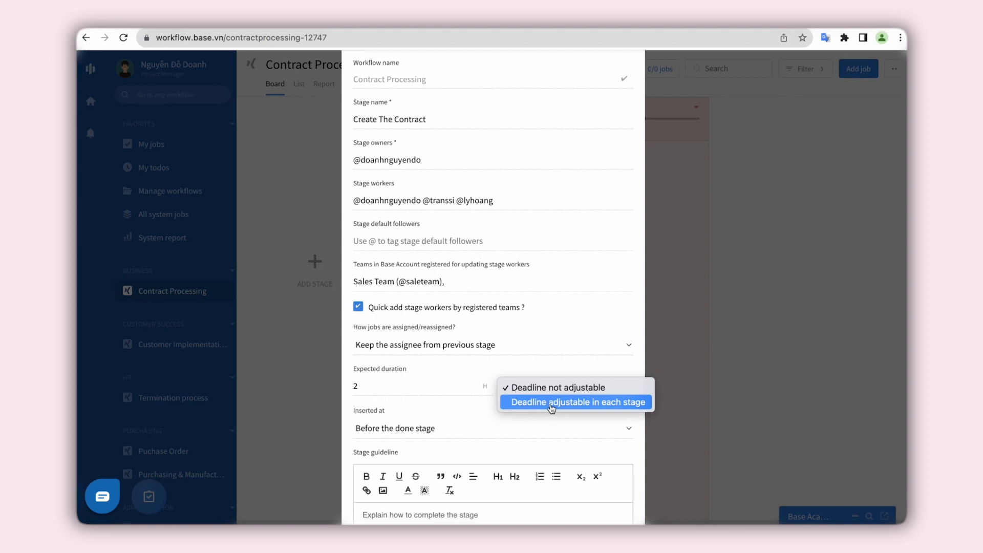
pyautogui.click(476, 405)
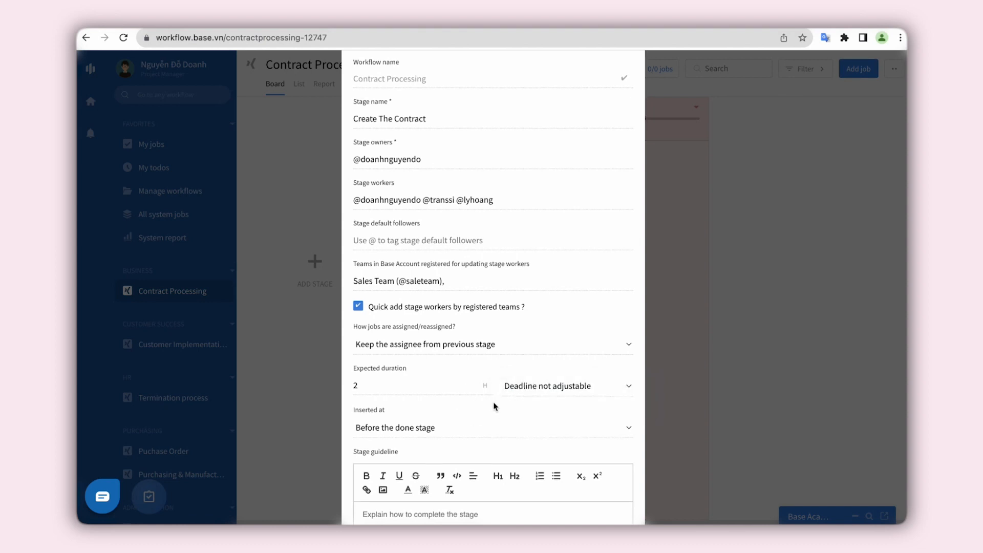
# Step: Enter the stage guideline "Fully update customer information in the contract."
pyautogui.scroll(-2, 493, 406)
pyautogui.click(424, 436)
pyautogui.write('Fully update customer information in the contract')
pyautogui.scroll(-1, 423, 438)
pyautogui.write('.')
pyautogui.scroll(-2, 511, 416)
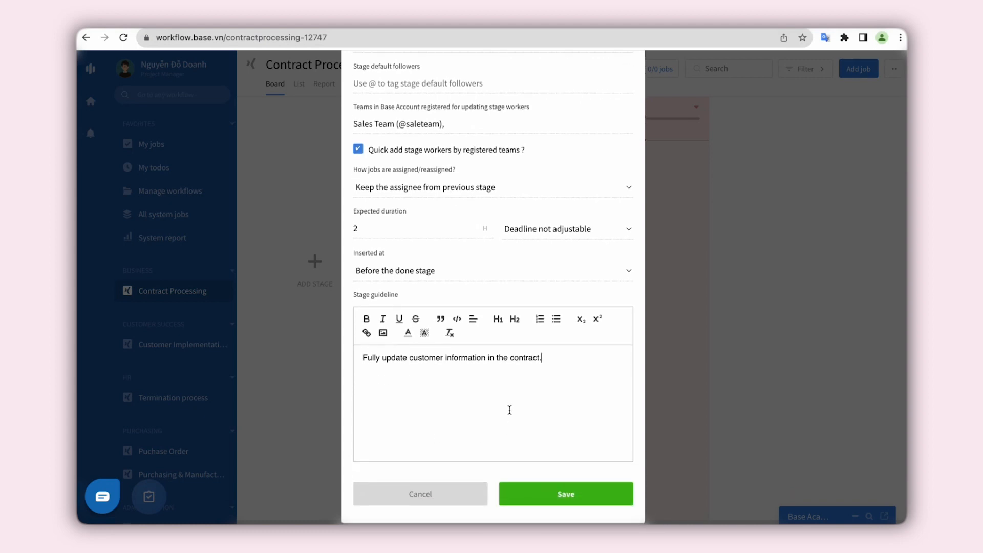
# Step: Review the job assignment options for the stage and keep Keep the assignee from previous stage
pyautogui.scroll(2, 424, 198)
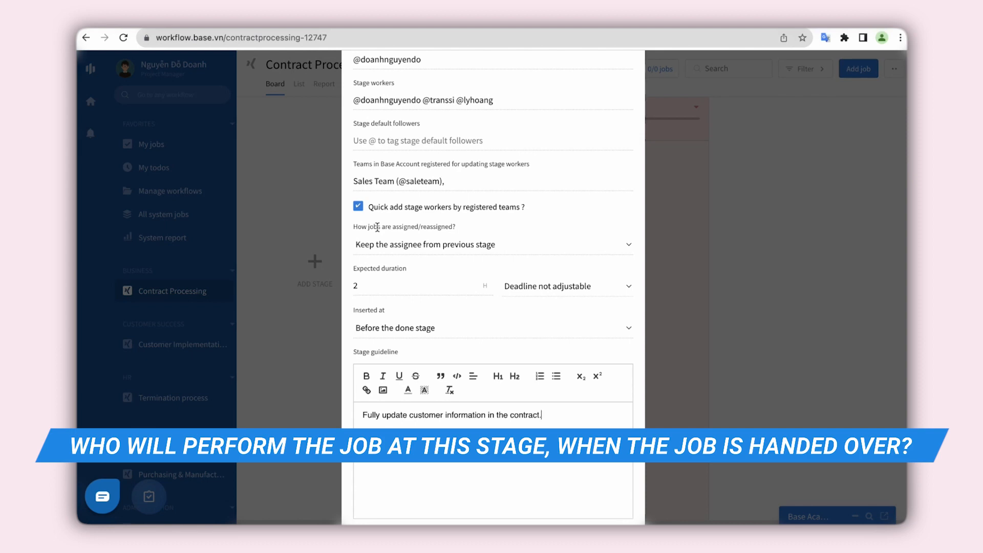
pyautogui.click(384, 246)
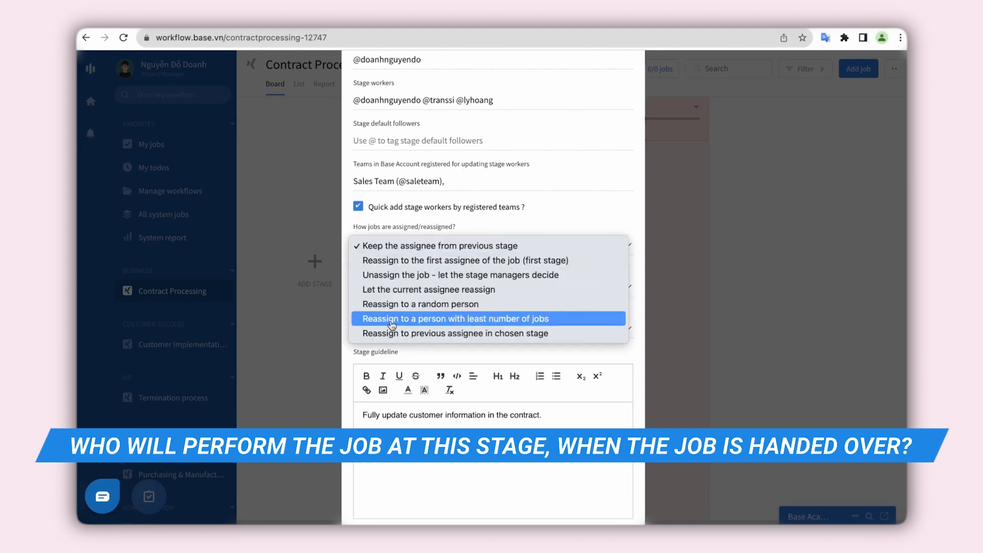
pyautogui.click(395, 240)
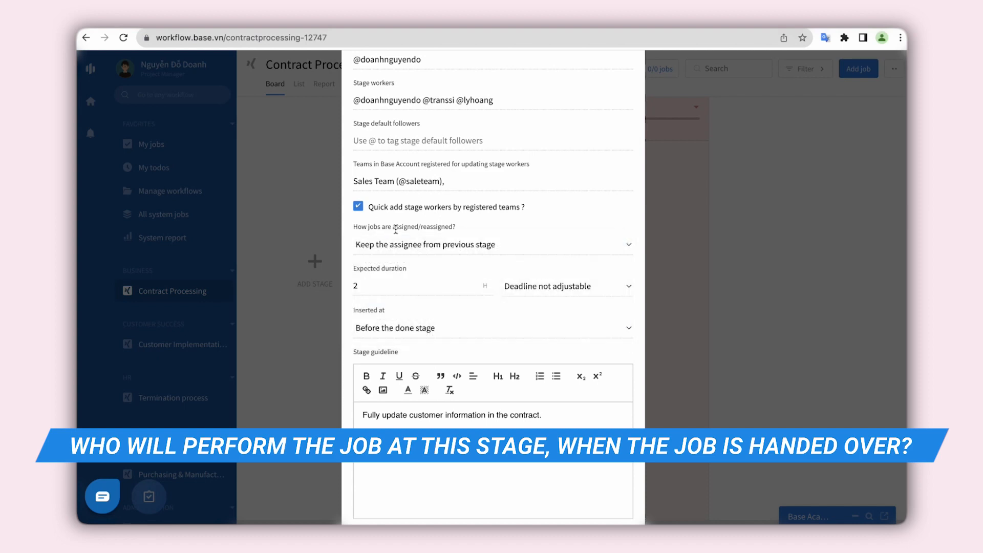
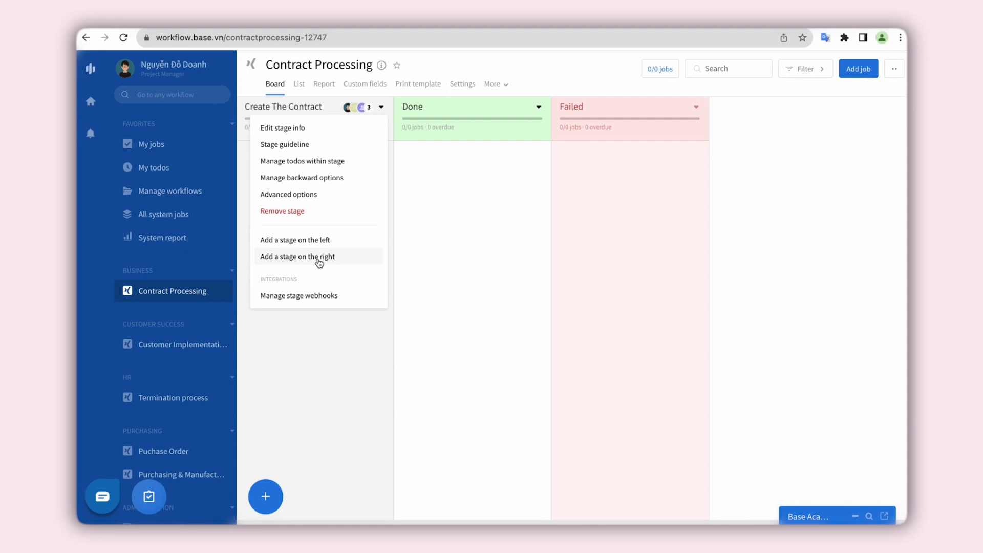
# Step: Open the form for adding a stage after Create The Contract and look through its fields
pyautogui.click(328, 256)
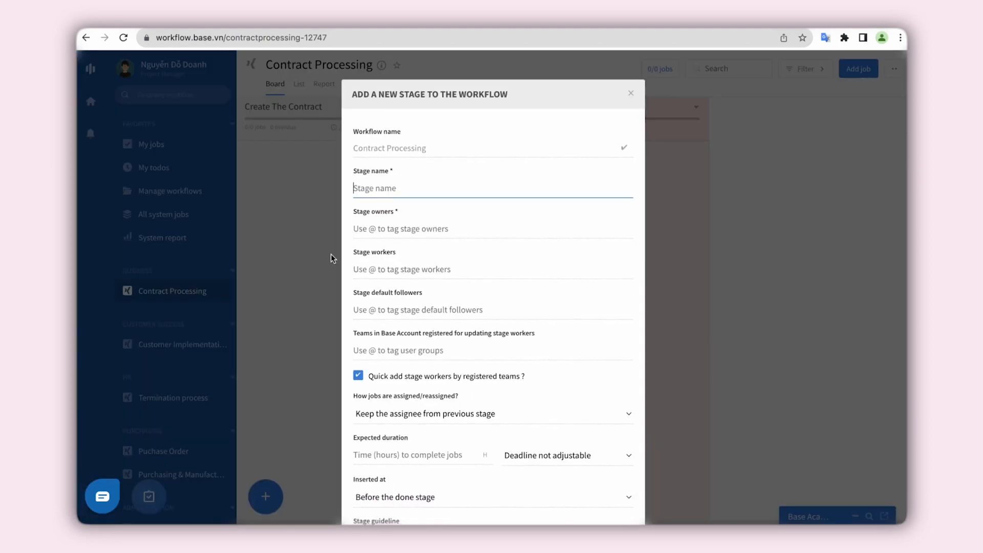
pyautogui.scroll(-3, 386, 194)
pyautogui.scroll(2, 386, 193)
pyautogui.scroll(-1, 385, 193)
pyautogui.scroll(-2, 385, 193)
pyautogui.scroll(4, 385, 194)
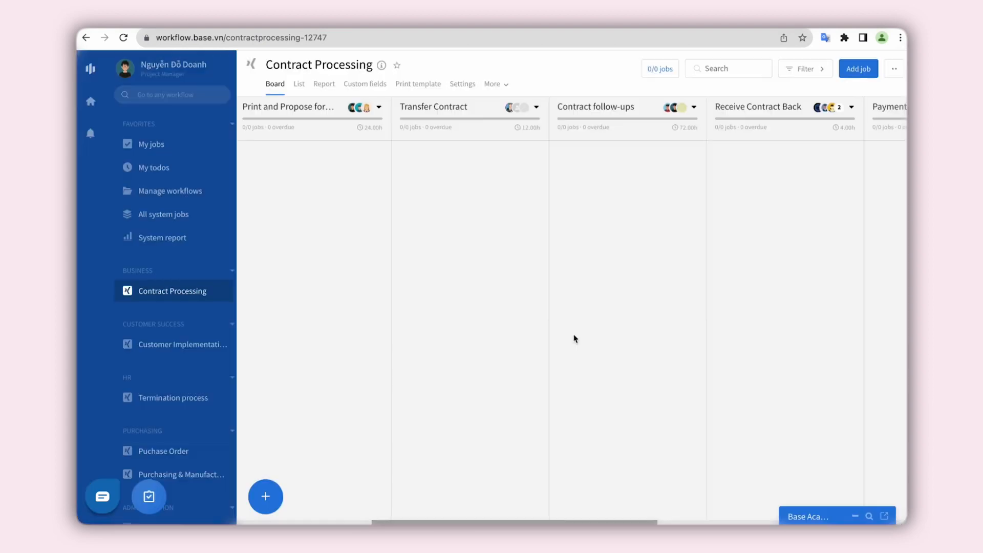
# Step: Look across the stages of the Contract Processing board through to Done
pyautogui.hscroll(10, 574, 339)
pyautogui.hscroll(-8, 575, 338)
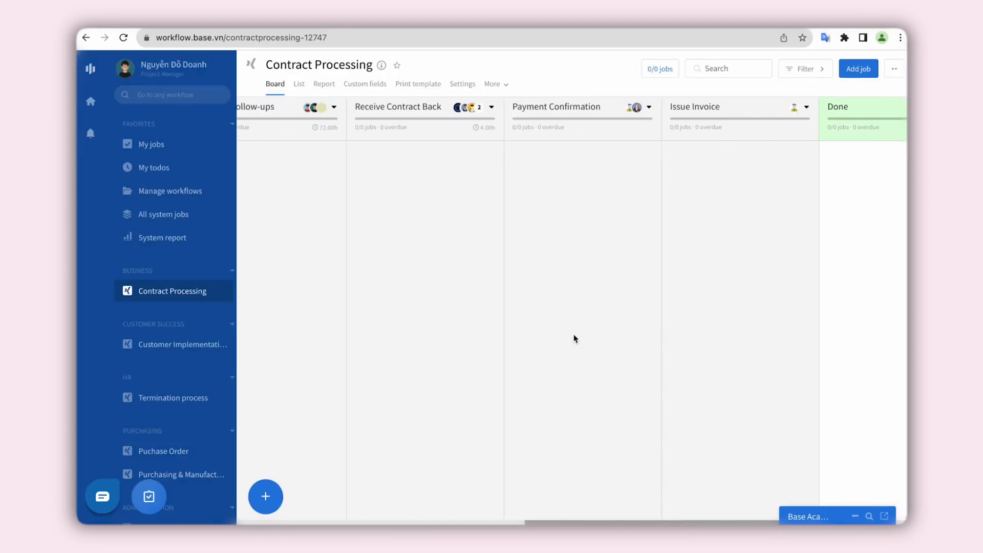
# Step: Look back across the Contract Processing board and review the fields in the new job form without creating a job
pyautogui.hscroll(-10, 575, 339)
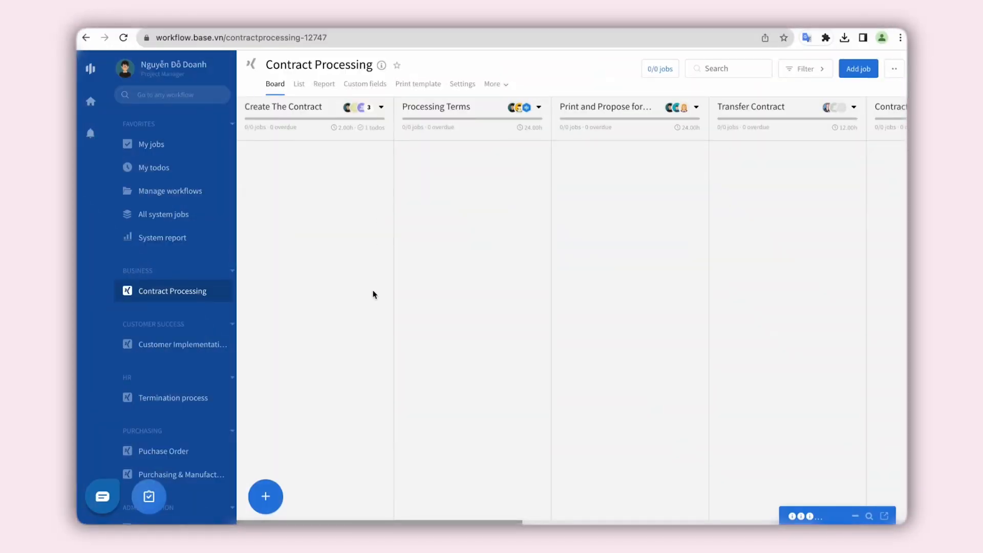
pyautogui.hscroll(2, 383, 140)
pyautogui.hscroll(-2, 378, 154)
pyautogui.click(265, 496)
pyautogui.scroll(-3, 354, 397)
pyautogui.scroll(3, 354, 397)
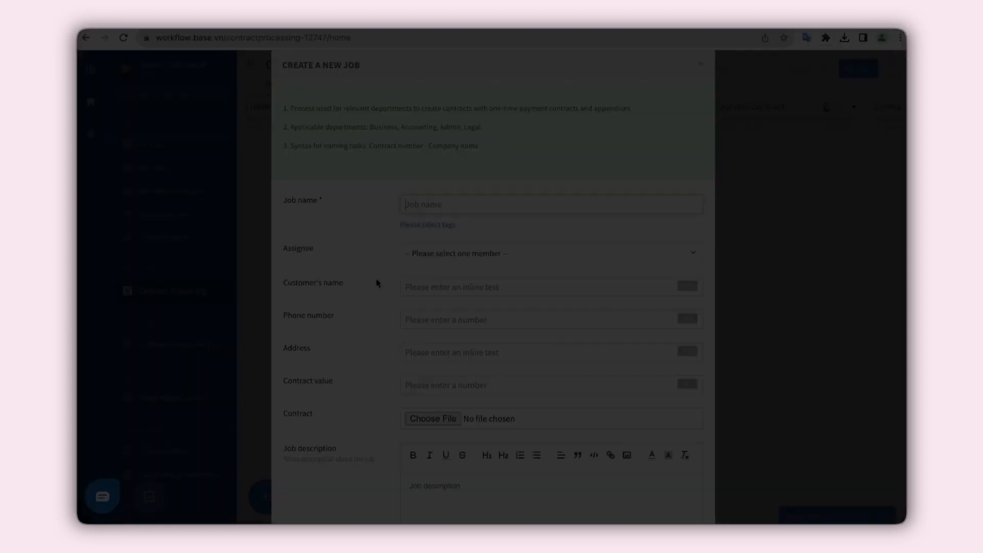
pyautogui.scroll(1, 346, 248)
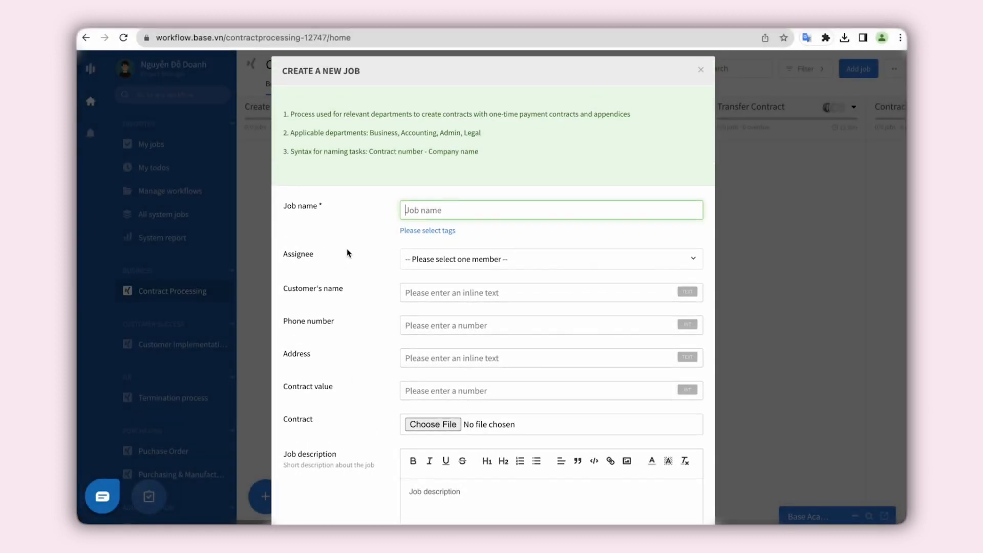
pyautogui.click(700, 94)
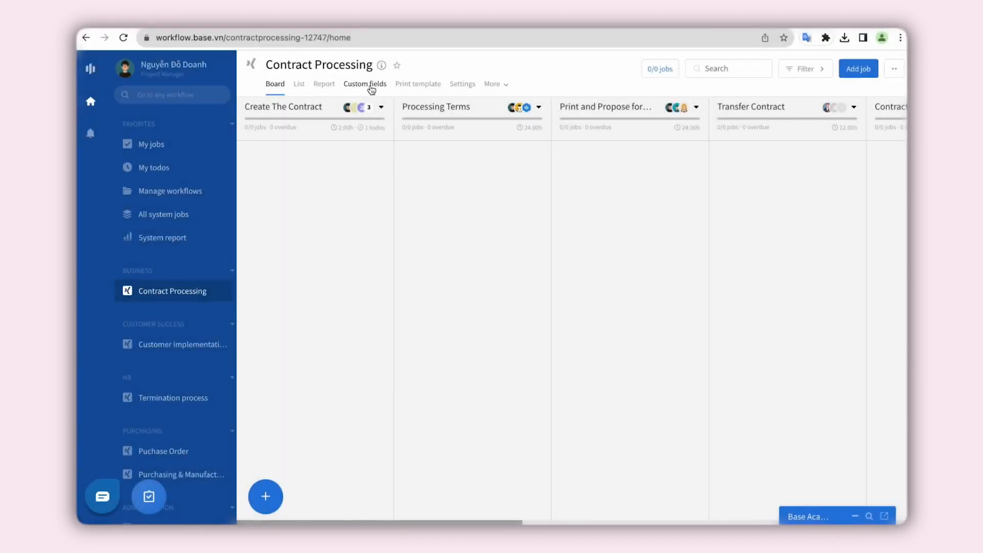
# Step: Start a new custom field for the Contract Processing workflow and name it Contract number
pyautogui.click(365, 84)
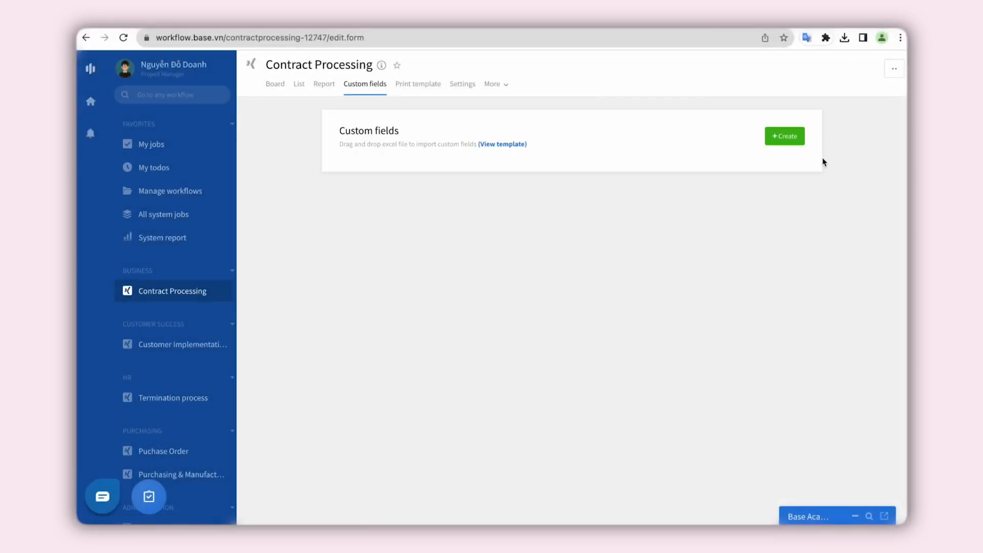
pyautogui.click(783, 137)
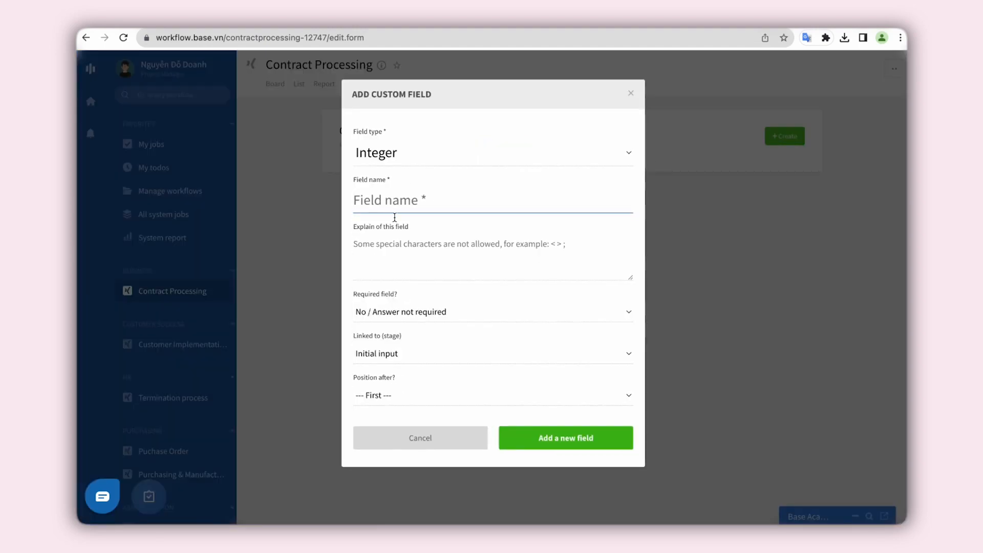
pyautogui.tripleClick(371, 179)
pyautogui.click(371, 203)
pyautogui.write('contract number')
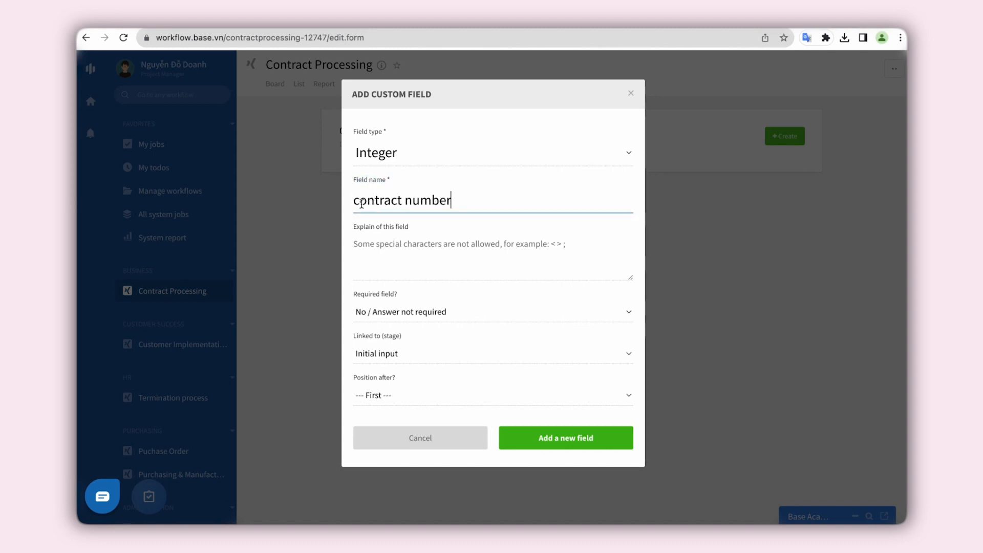
pyautogui.click(360, 202)
pyautogui.press('BackSpace')
pyautogui.write('C')
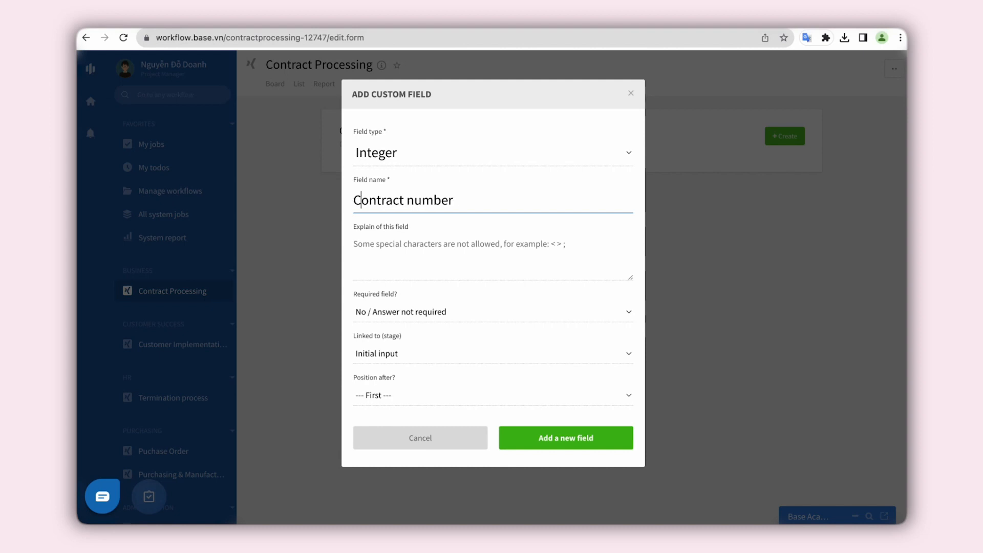
# Step: Review the field types, keep Integer, make the answer required, and add the Contract number field to Initial input
pyautogui.click(385, 155)
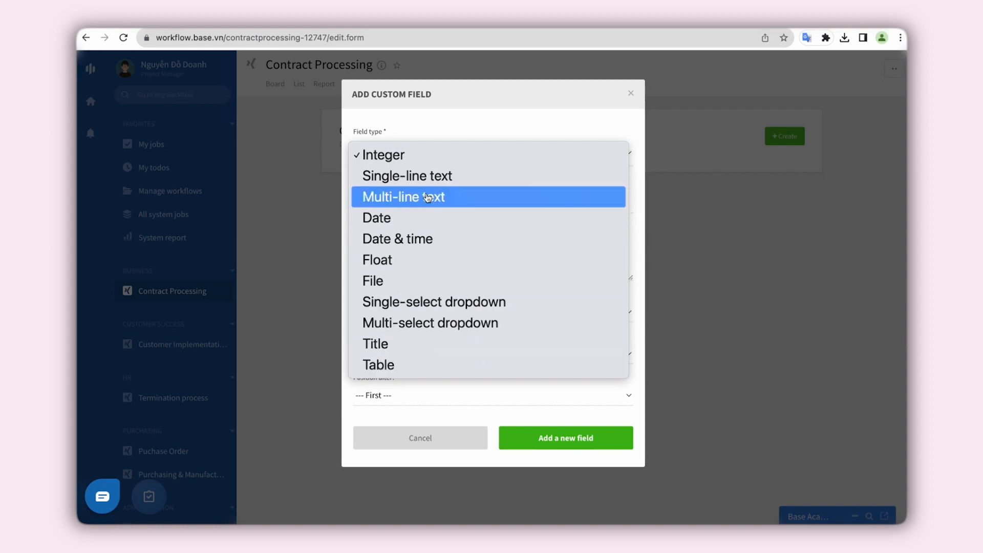
pyautogui.click(420, 162)
pyautogui.tripleClick(373, 226)
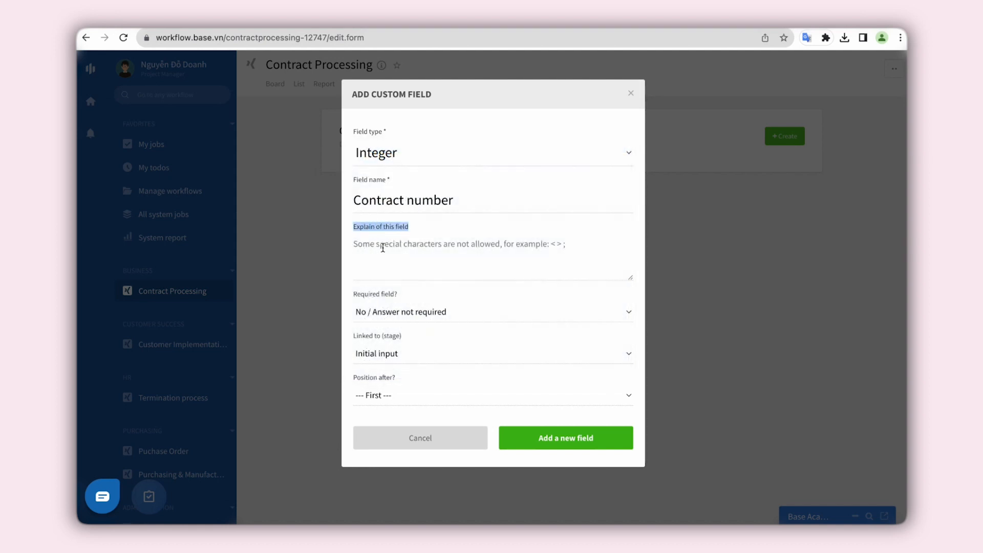
pyautogui.click(382, 247)
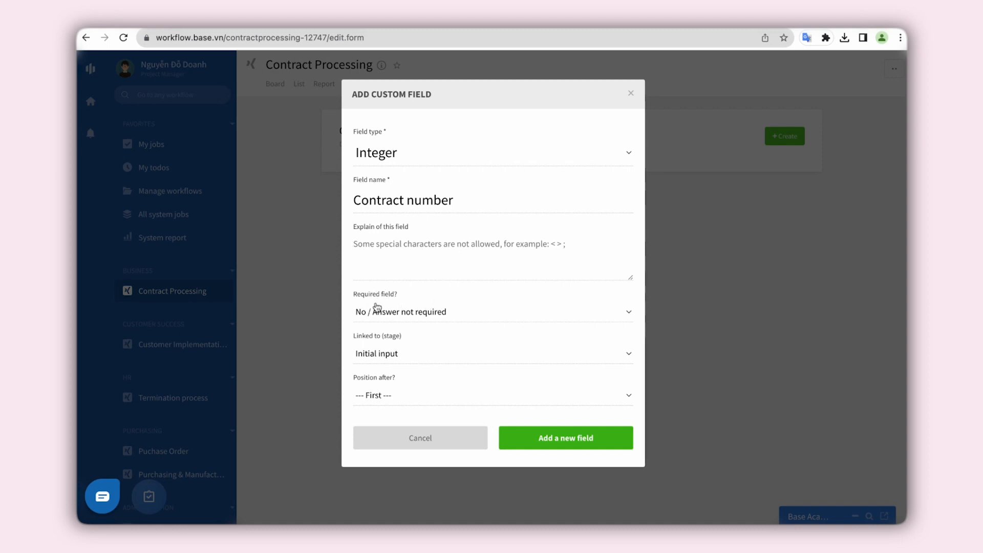
pyautogui.click(385, 316)
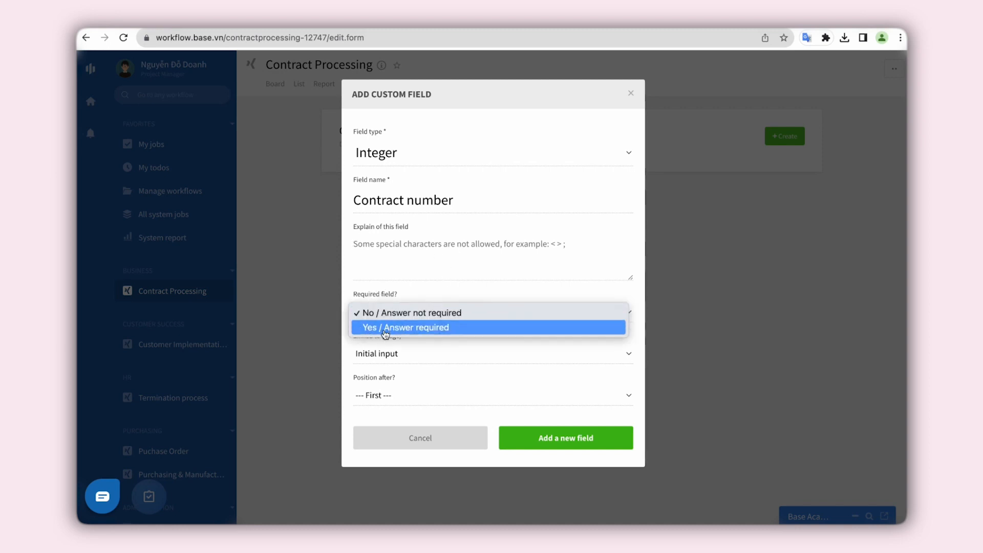
pyautogui.click(385, 328)
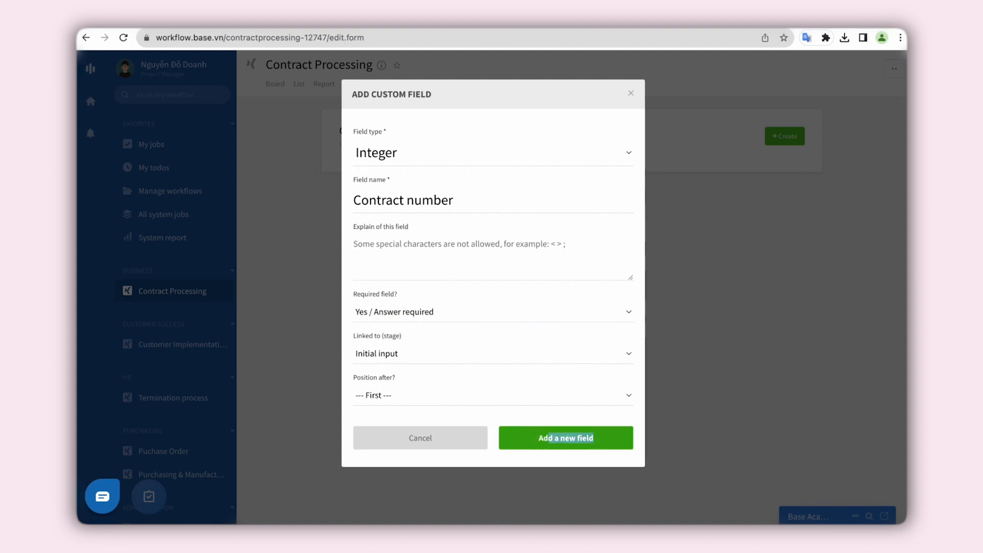
pyautogui.click(550, 440)
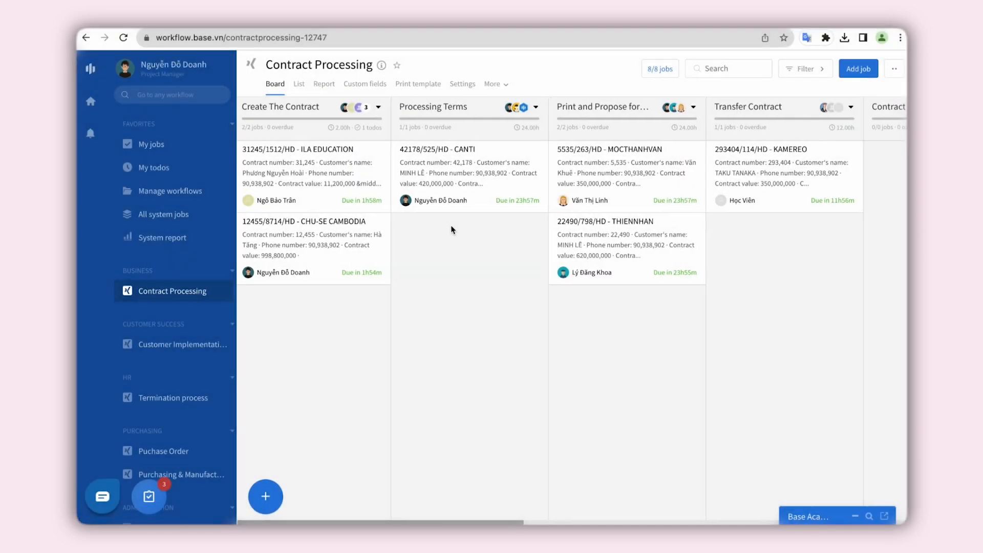
# Step: Move the CHU-SE CAMBODIA job to Processing Terms with request.1004568.docx attached as the checked contract
pyautogui.hscroll(-3, 452, 230)
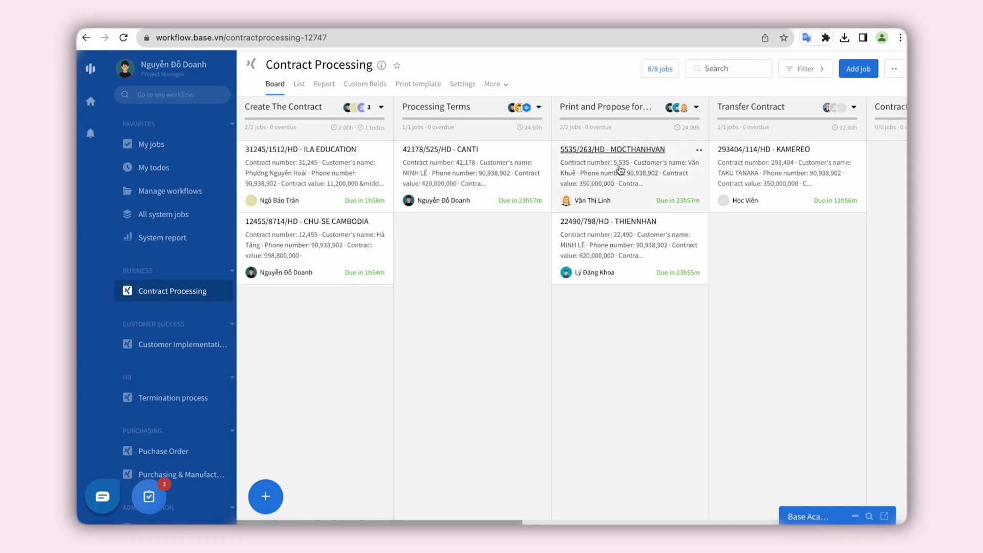
pyautogui.moveTo(353, 241); pyautogui.dragTo(502, 253)
pyautogui.click(342, 315)
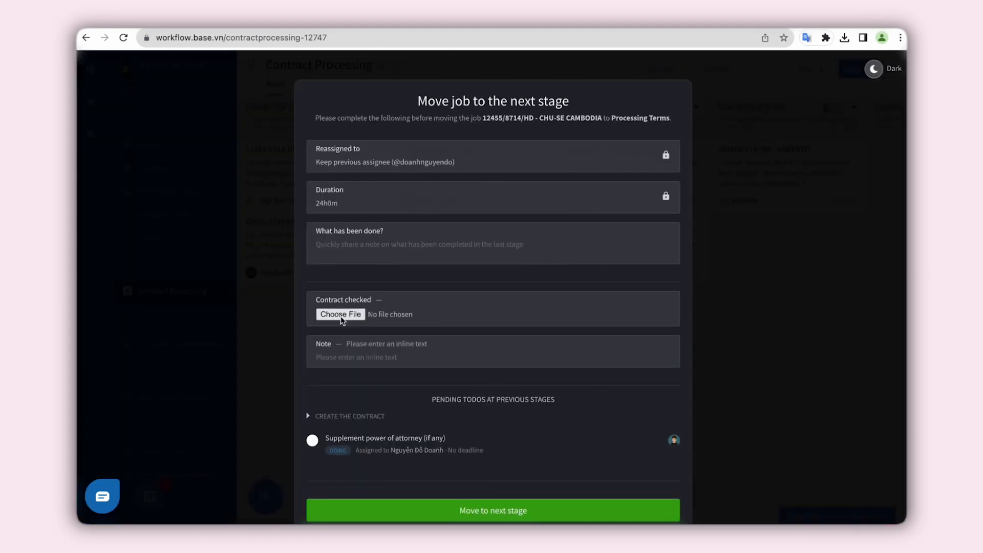
pyautogui.doubleClick(367, 294)
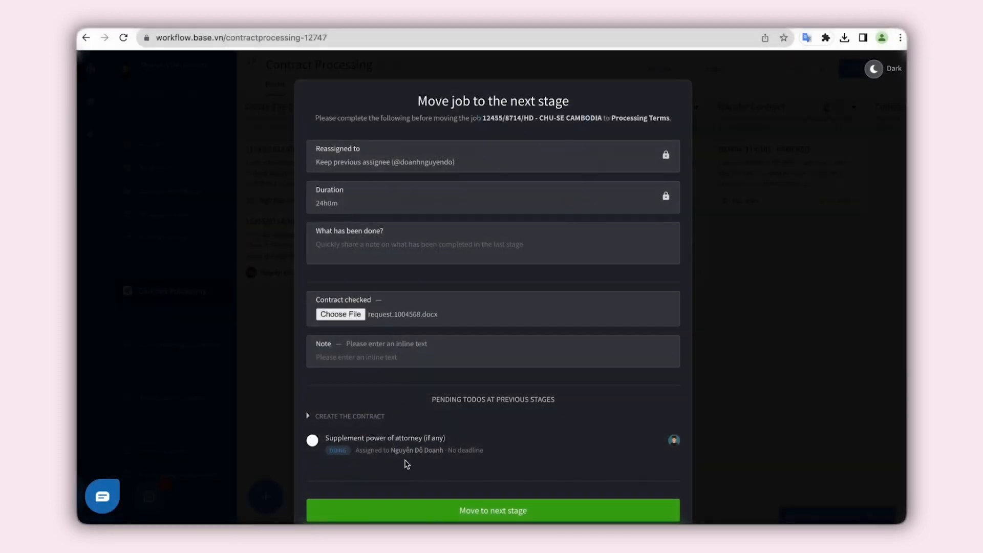
pyautogui.click(397, 510)
# Step: Start moving the KAMEREO job to Contract follow-ups, with bill of lading A1104 and VN EXPRESS as the shipping unit
pyautogui.hscroll(6, 461, 326)
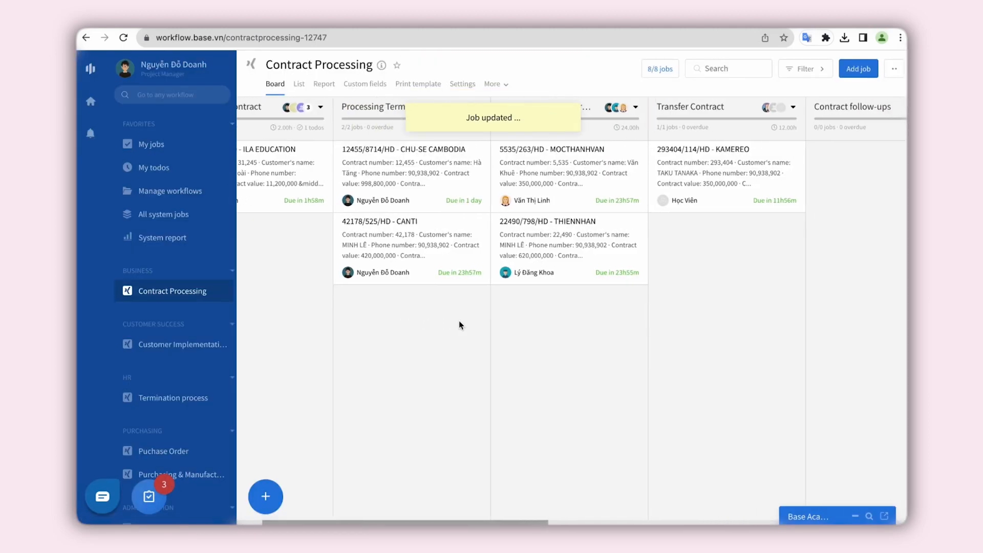
pyautogui.hscroll(-2, 459, 320)
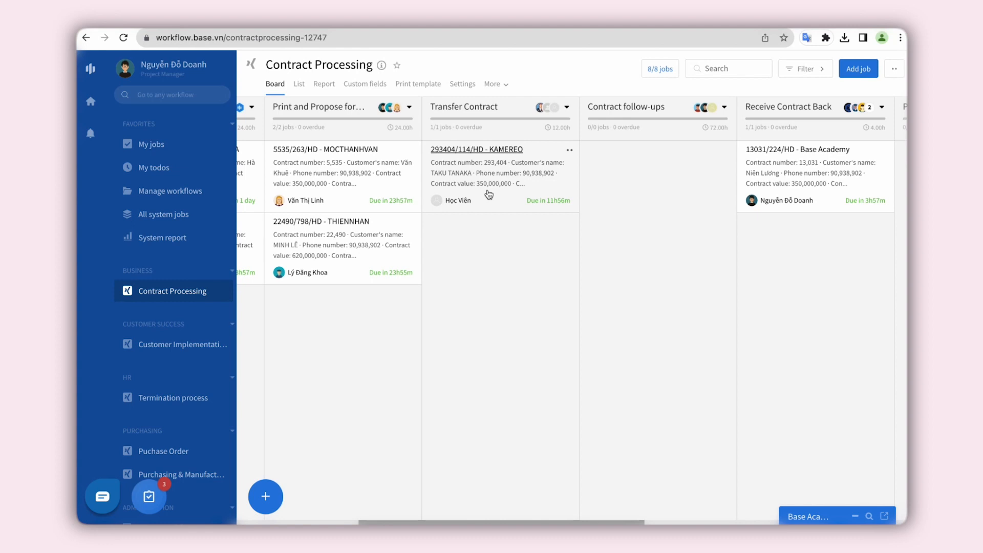
pyautogui.moveTo(487, 193); pyautogui.dragTo(632, 198)
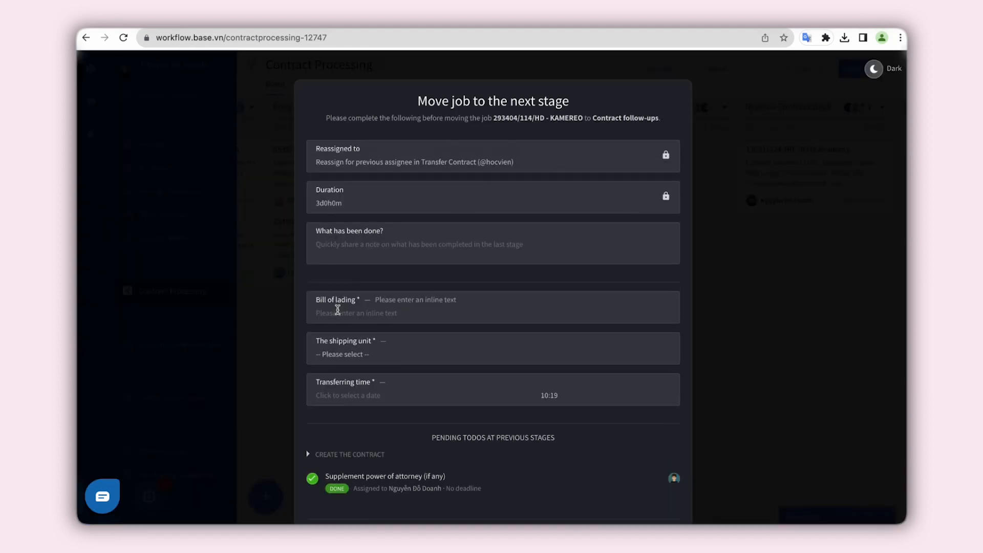
pyautogui.click(337, 310)
pyautogui.click(394, 360)
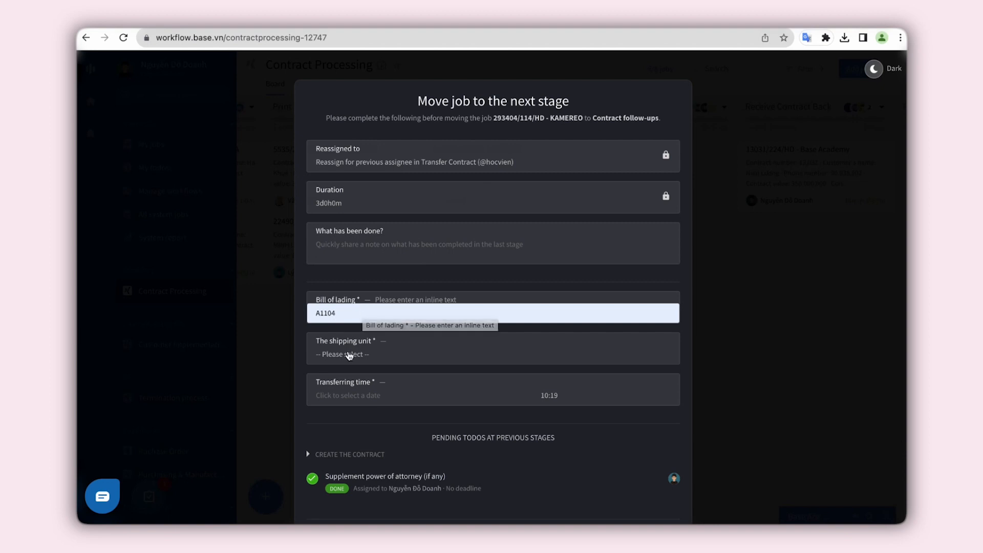
pyautogui.click(353, 357)
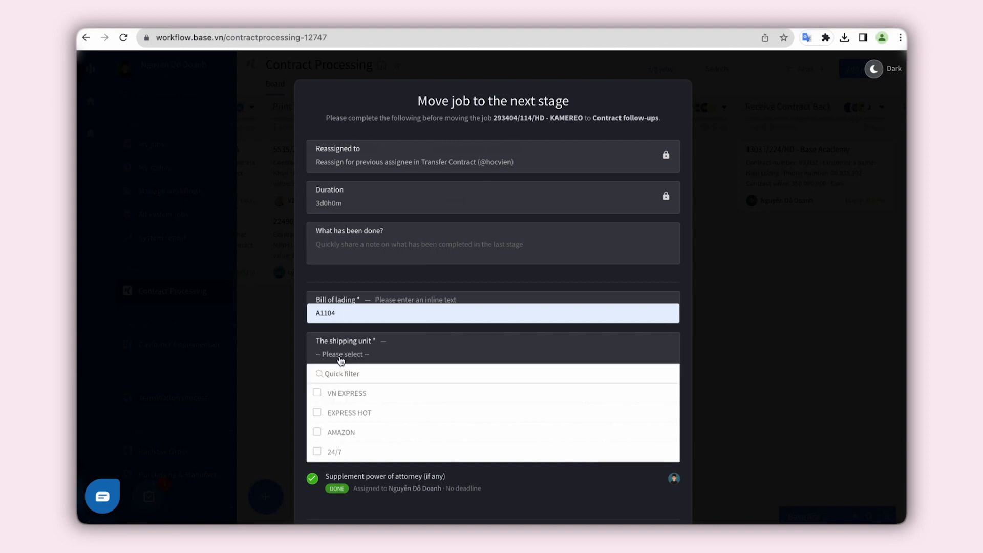
pyautogui.click(349, 392)
# Step: Set the KAMEREO job's transferring time to 20/09/2023 11:00 and complete its move to the next stage
pyautogui.click(364, 391)
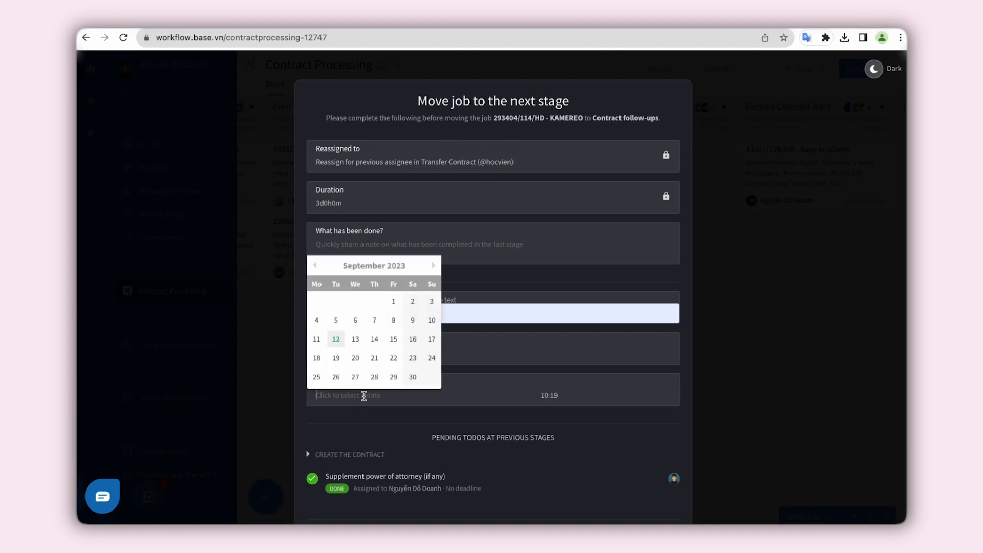
pyautogui.click(358, 355)
pyautogui.click(566, 398)
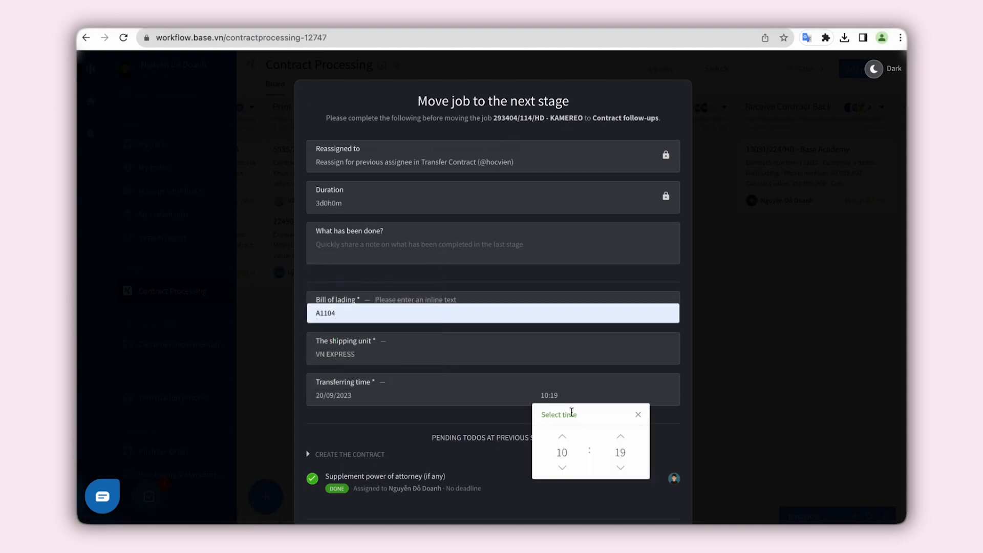
pyautogui.click(561, 435)
pyautogui.press('BackSpace')
pyautogui.press('BackSpace')
pyautogui.write('00')
pyautogui.click(486, 380)
pyautogui.scroll(-2, 485, 380)
pyautogui.click(510, 451)
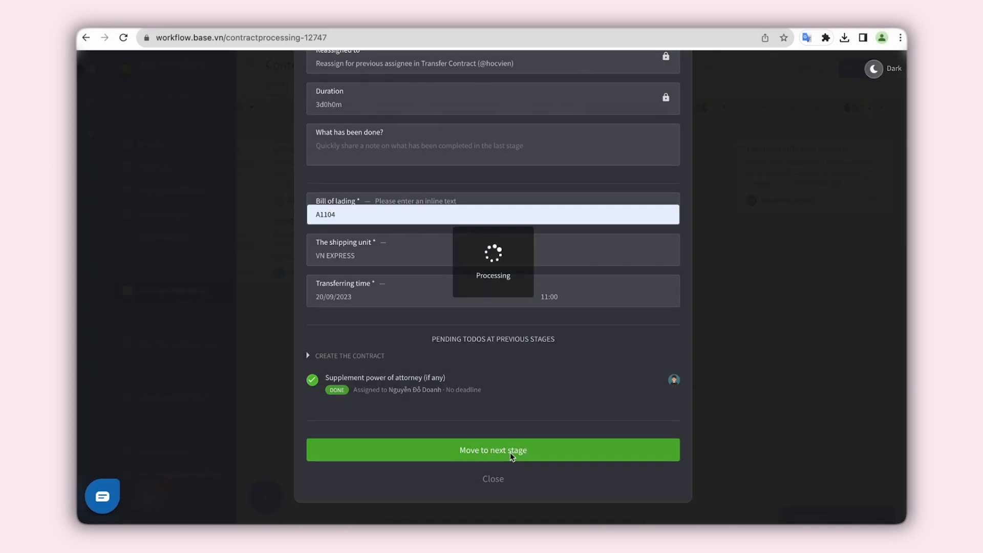
# Step: Open the HOANG SON 2 job in the Done stage and look through its custom fields, stage progression and todos
pyautogui.hscroll(10, 576, 305)
pyautogui.hscroll(7, 576, 306)
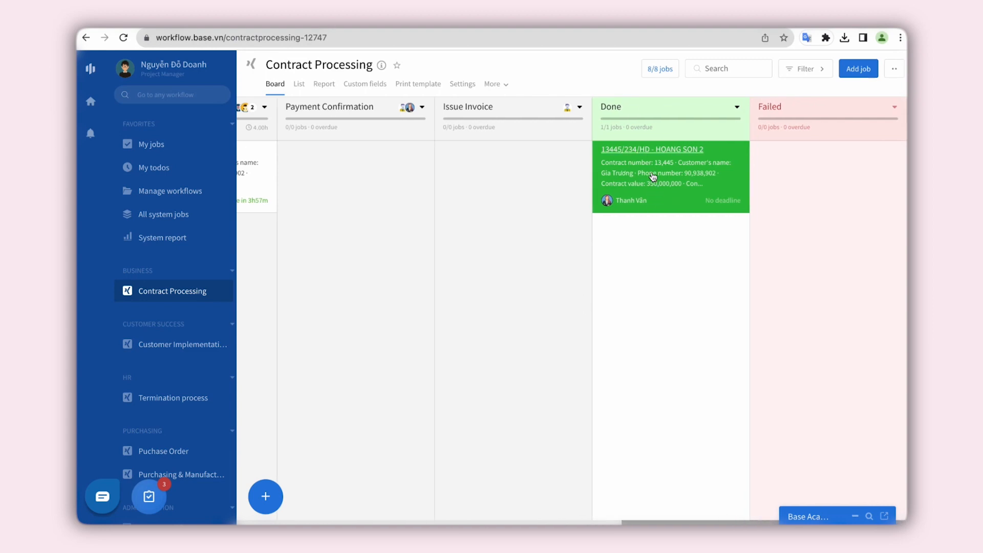
pyautogui.click(653, 180)
pyautogui.scroll(-1, 459, 394)
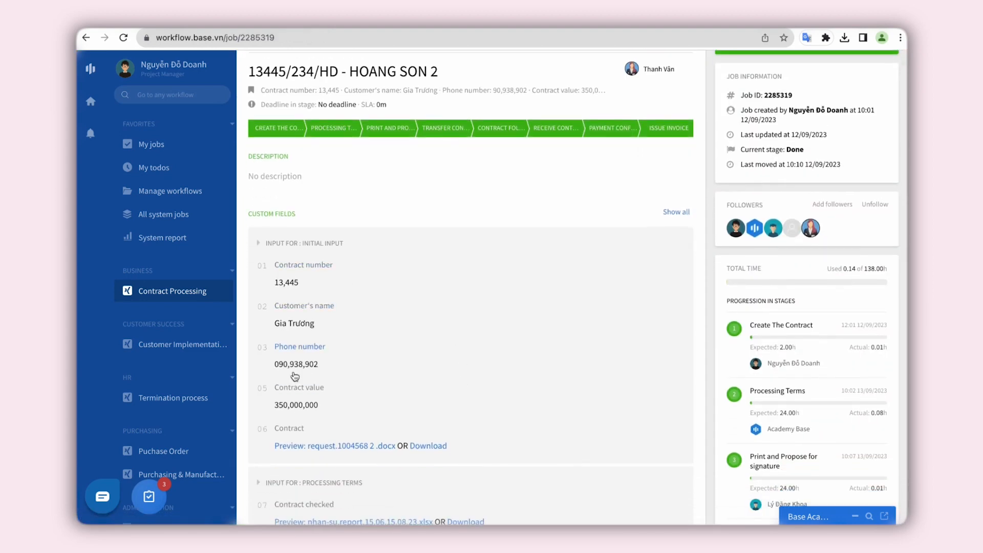
pyautogui.scroll(-3, 323, 399)
pyautogui.scroll(-7, 338, 425)
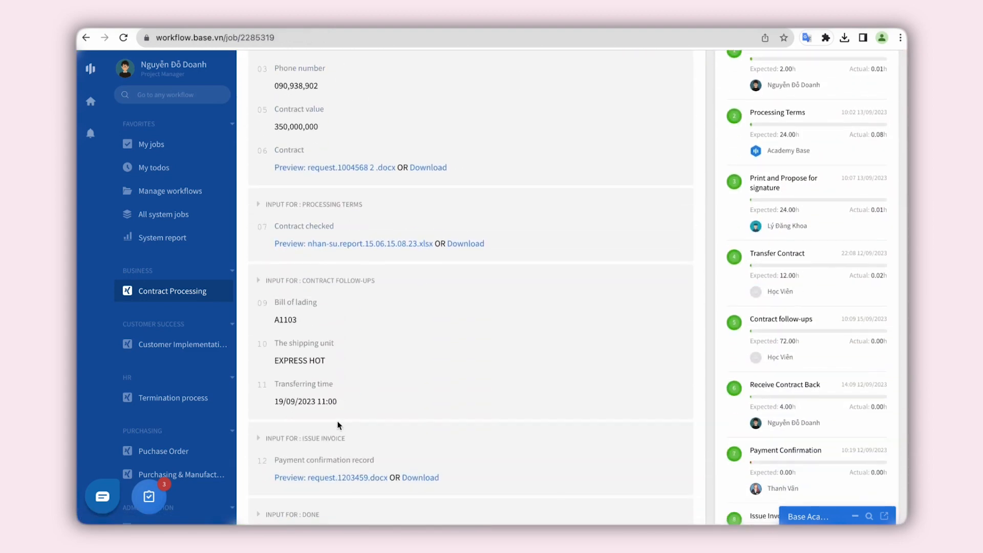
pyautogui.scroll(-1, 339, 425)
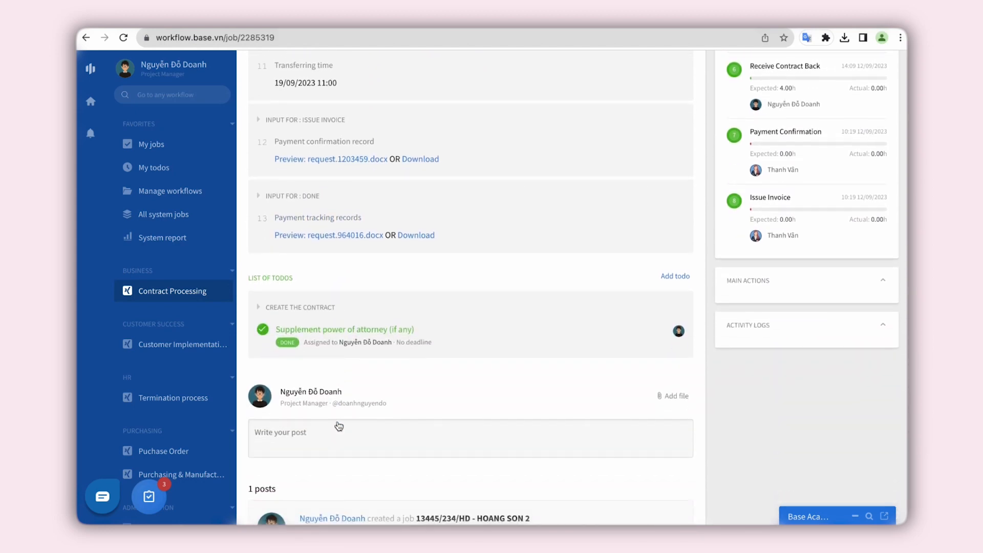
pyautogui.scroll(4, 339, 425)
# Step: Review the workflow's custom fields by stage and the stage options for linking a new field, without adding one
pyautogui.scroll(-5, 338, 425)
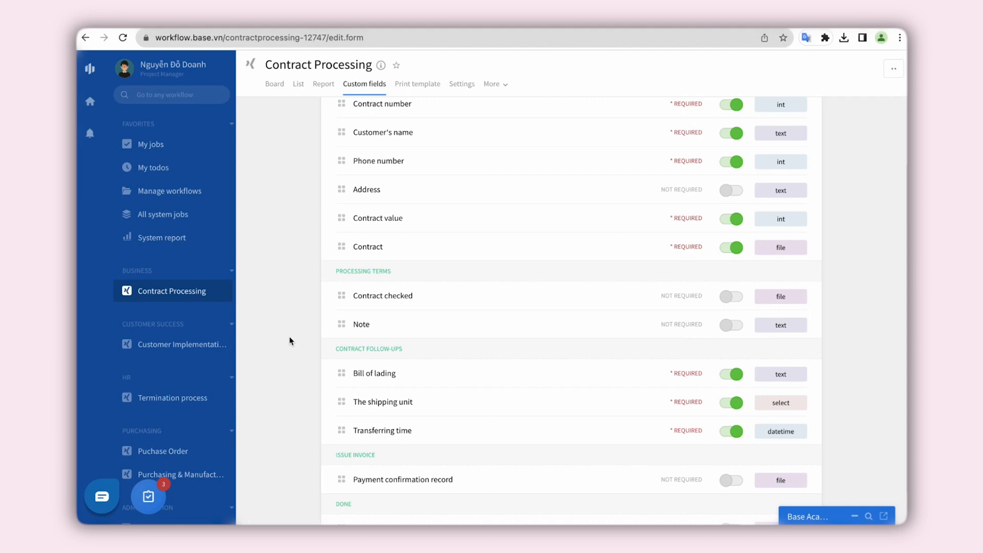
pyautogui.scroll(2, 402, 261)
pyautogui.scroll(-2, 401, 261)
pyautogui.scroll(2, 403, 263)
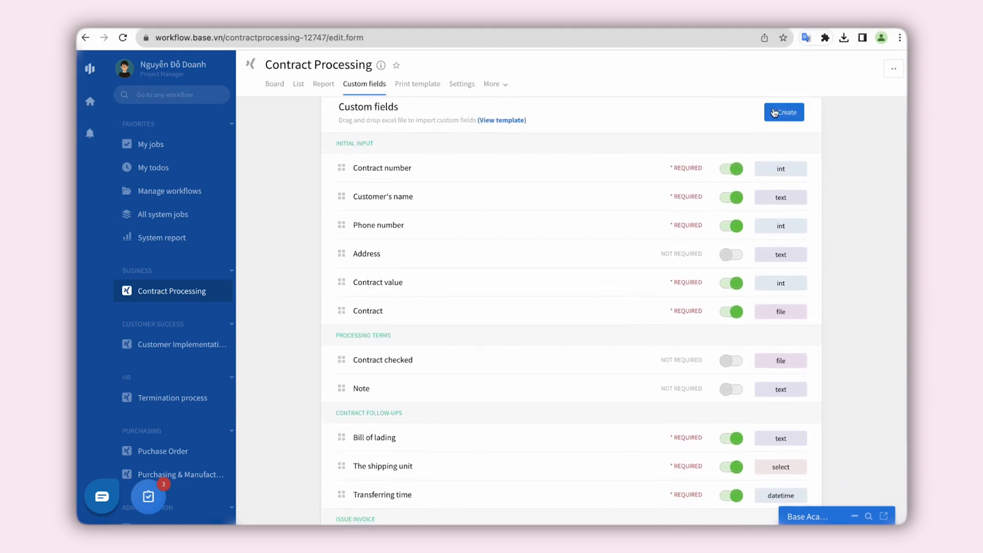
pyautogui.click(774, 113)
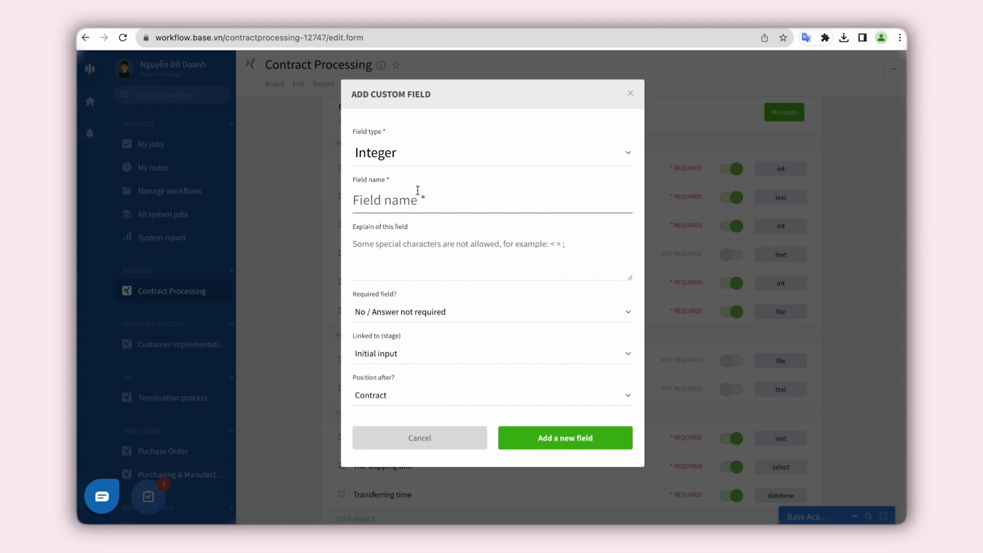
pyautogui.click(382, 359)
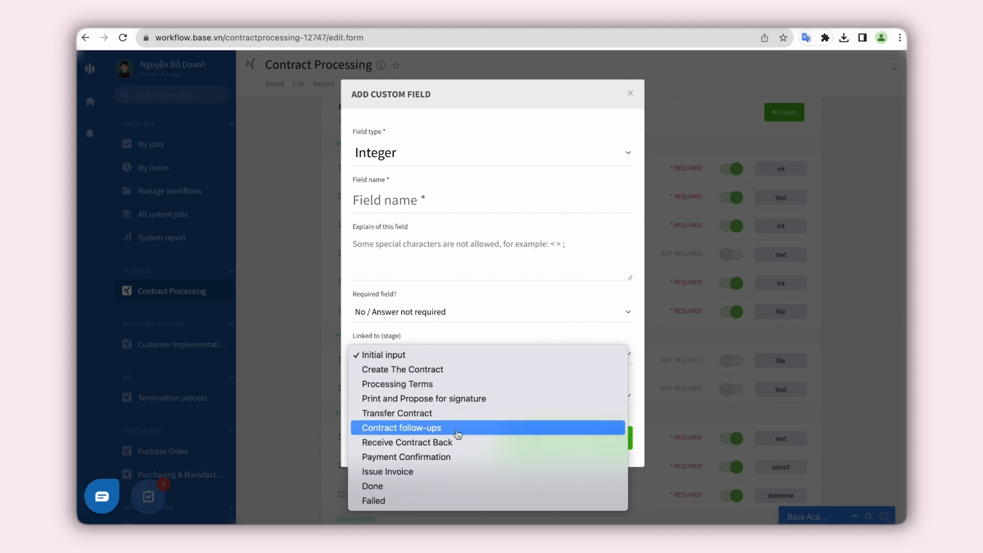
pyautogui.click(629, 95)
pyautogui.click(629, 94)
# Step: Open the Bill of lading custom field for editing and check which stage it is linked to
pyautogui.scroll(-2, 494, 399)
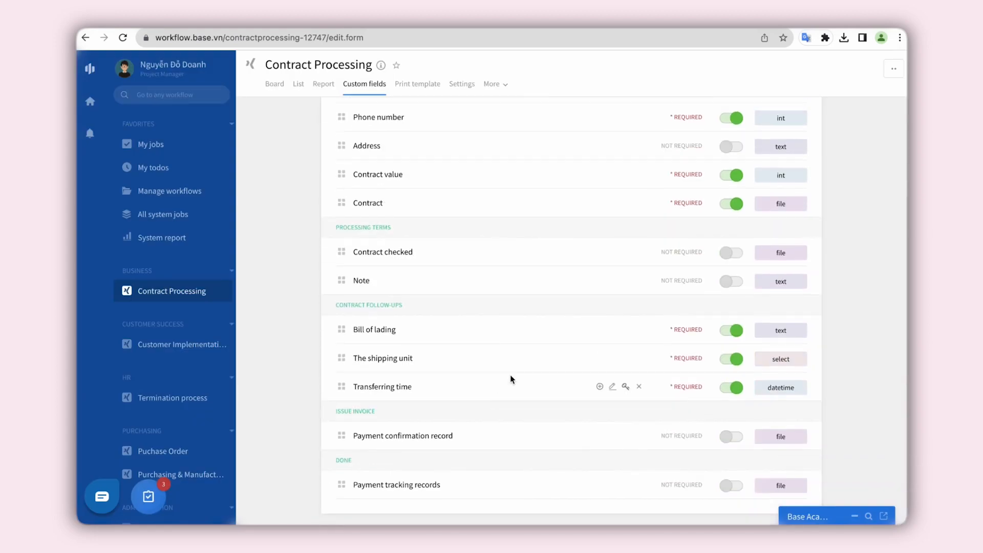
pyautogui.click(613, 331)
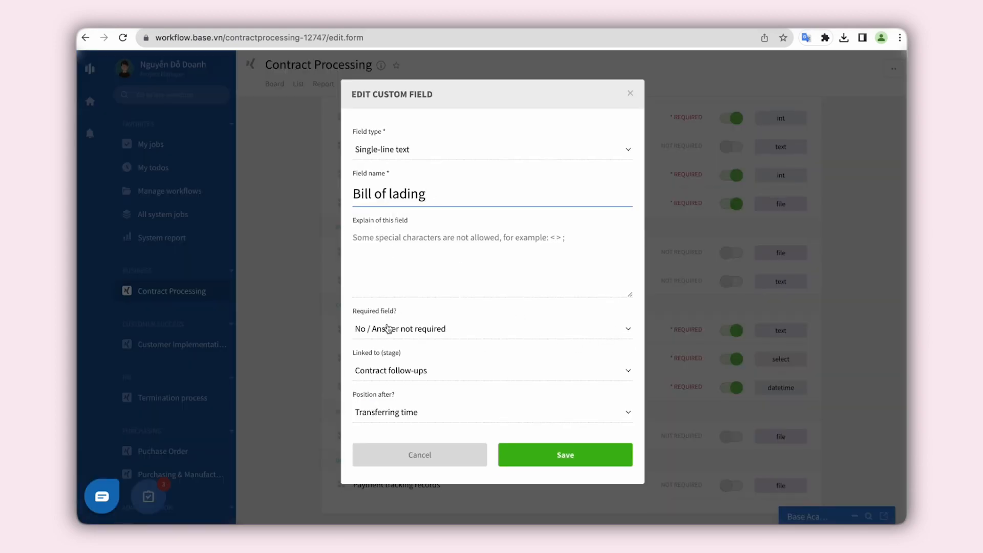
pyautogui.click(386, 376)
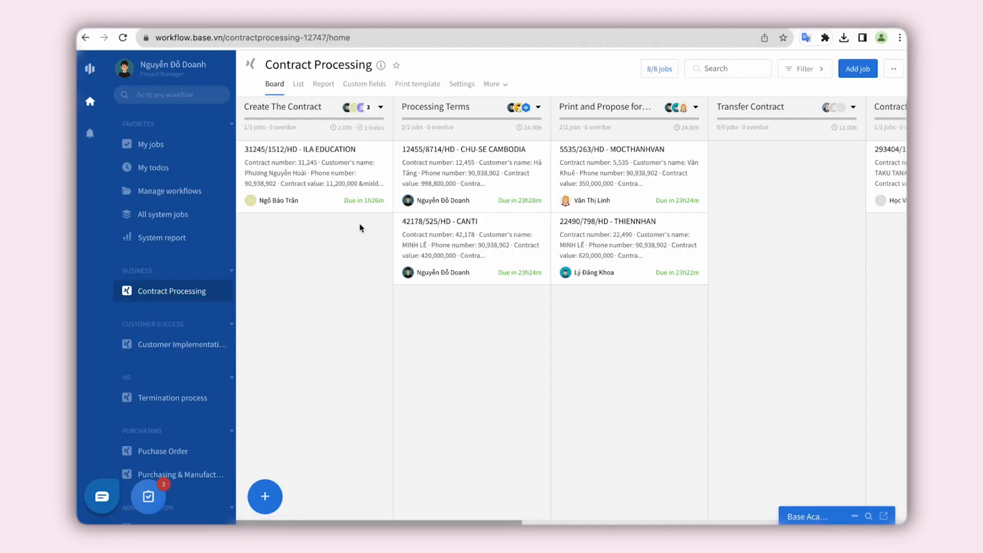
# Step: Look across the Contract Processing board from Create The Contract to Receive Contract Back, checking stage durations and job deadlines
pyautogui.hscroll(1, 359, 223)
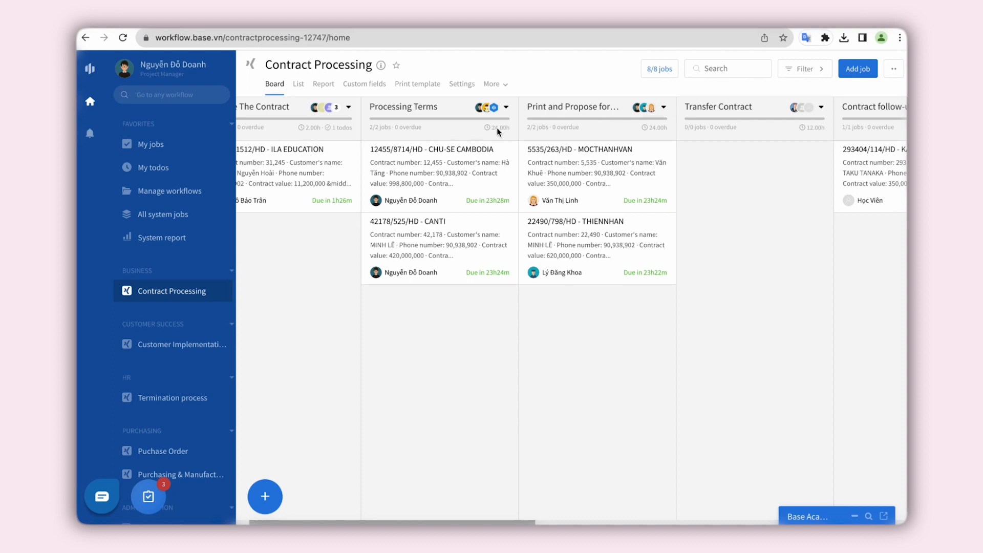
pyautogui.hscroll(3, 484, 267)
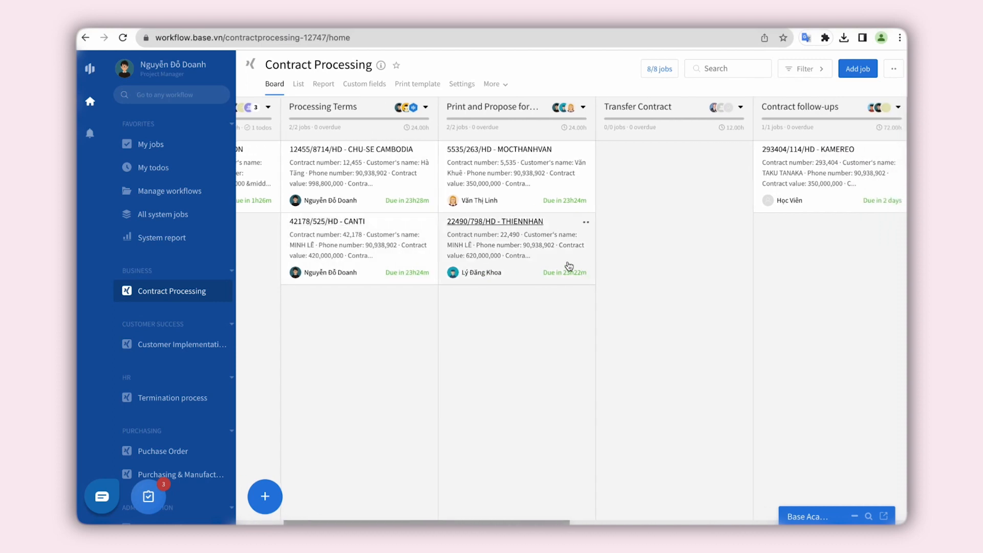
pyautogui.hscroll(8, 574, 266)
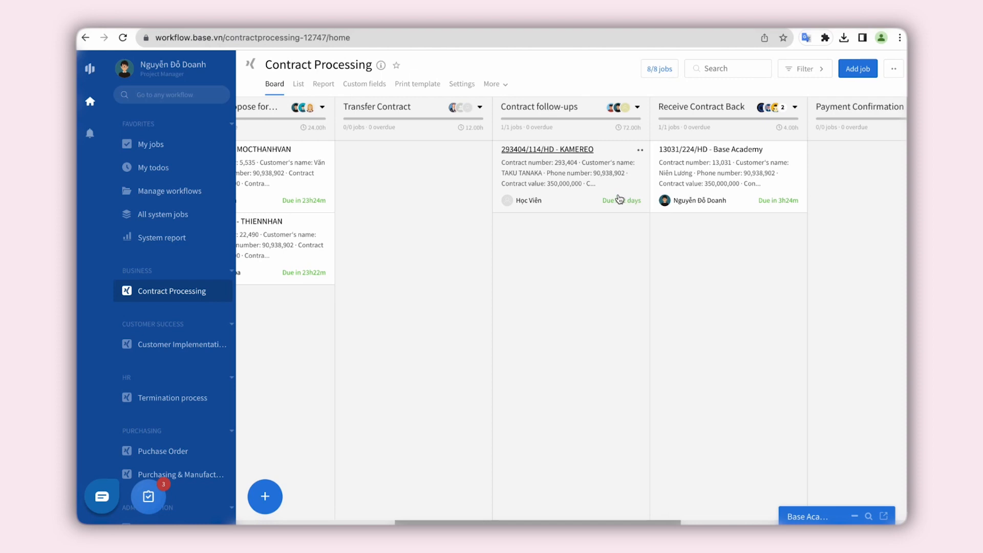
pyautogui.hscroll(-3, 485, 266)
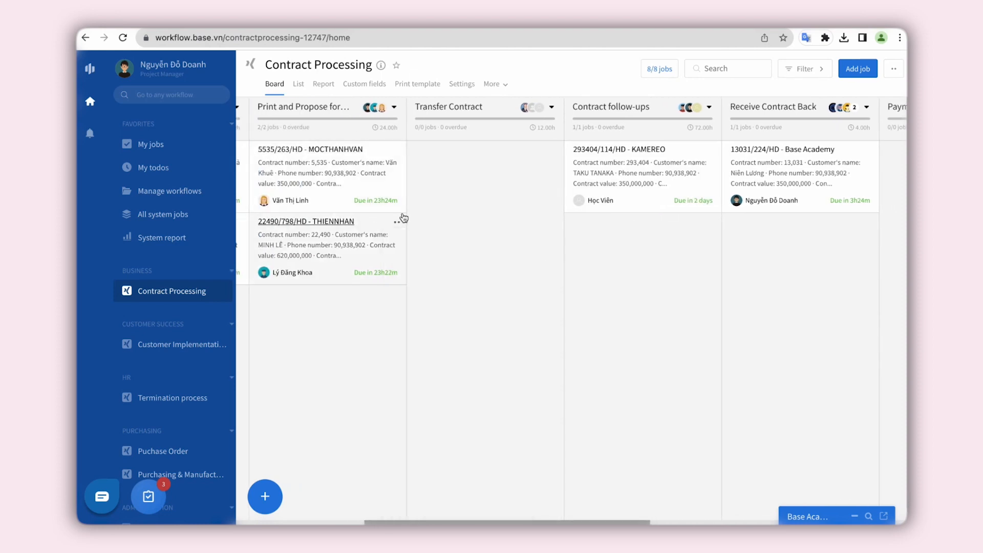
pyautogui.hscroll(-2, 461, 195)
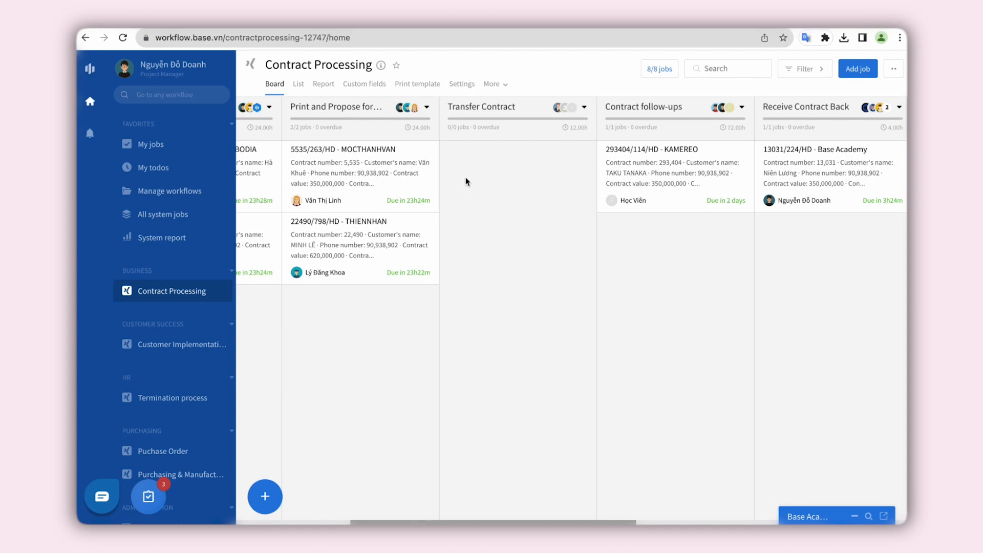
pyautogui.hscroll(-1, 466, 180)
pyautogui.hscroll(-2, 465, 177)
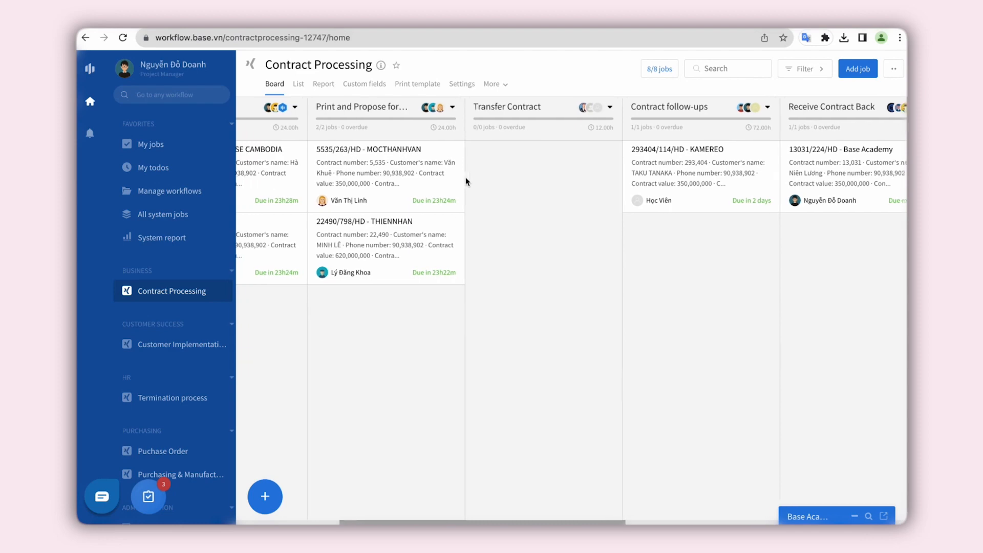
# Step: In the workflow's timesheet settings, set job deadline computing to "Yes, if user have timesheet and ignore Skip Sundays option" and save
pyautogui.click(462, 83)
pyautogui.scroll(-10, 565, 338)
pyautogui.scroll(-5, 565, 394)
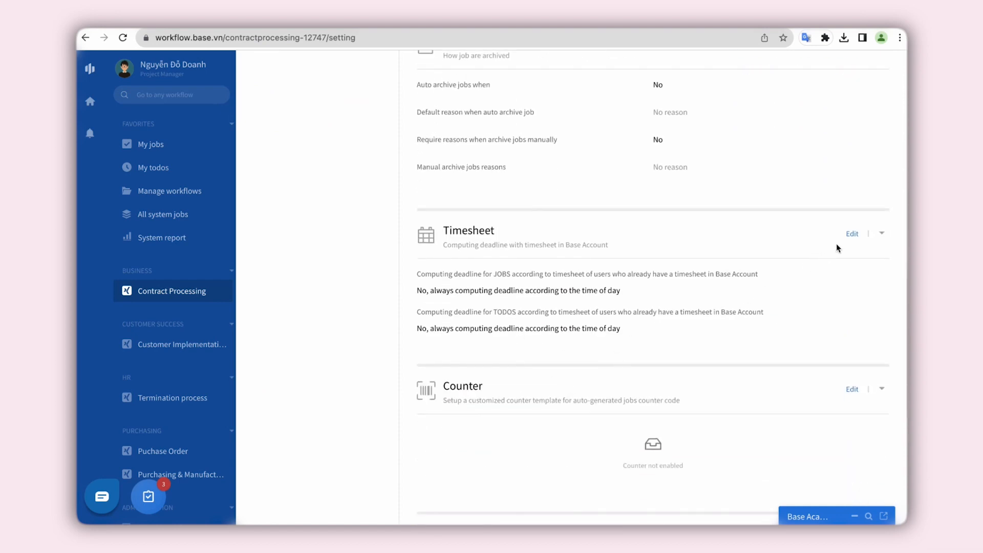
pyautogui.click(851, 234)
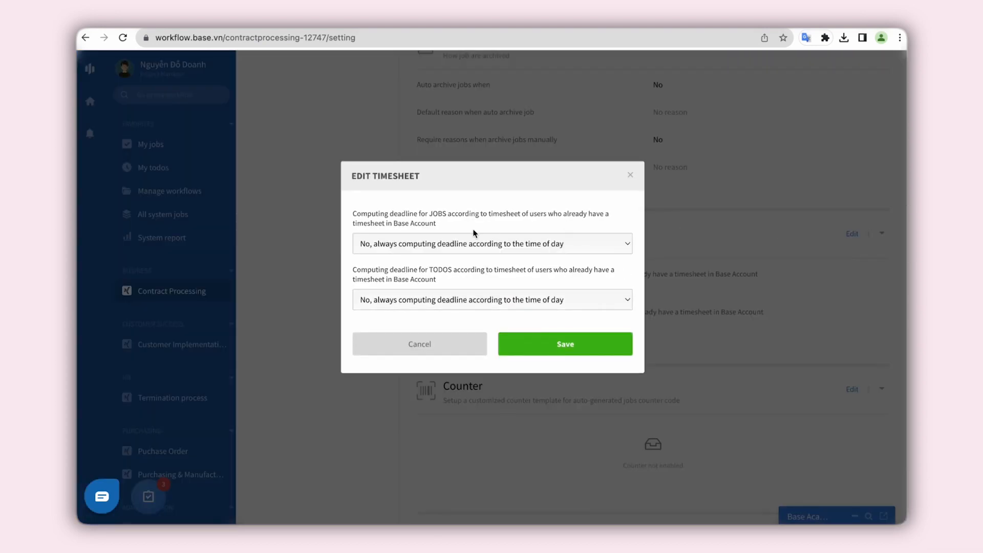
pyautogui.click(409, 245)
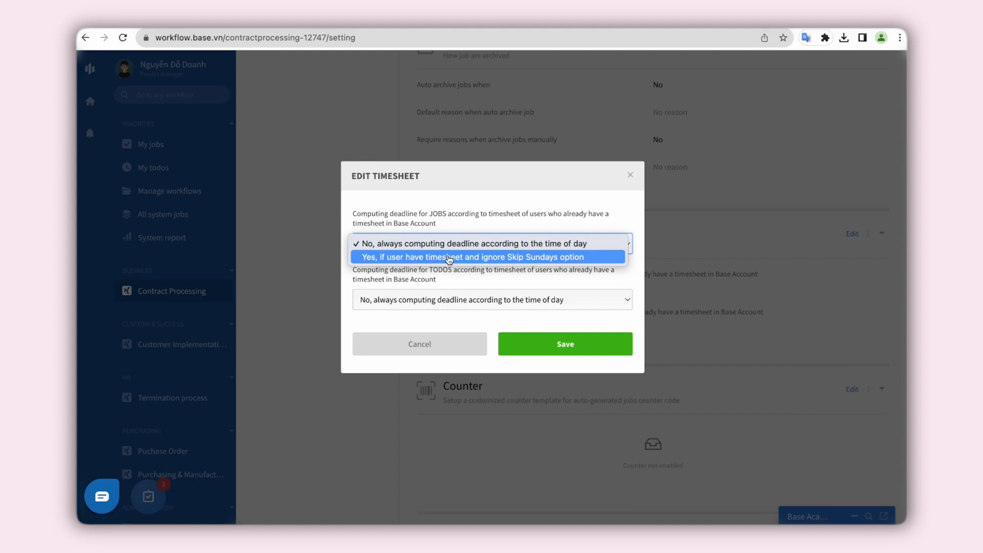
pyautogui.click(438, 225)
pyautogui.click(381, 245)
pyautogui.click(388, 256)
pyautogui.click(514, 344)
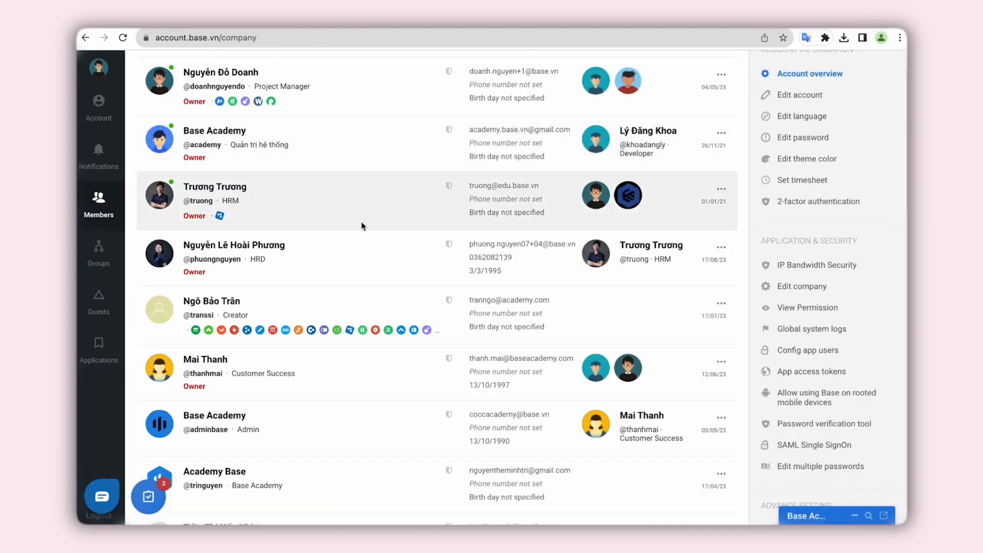
# Step: In Base Account, look through the company members and open the Base for Education group
pyautogui.scroll(1, 362, 241)
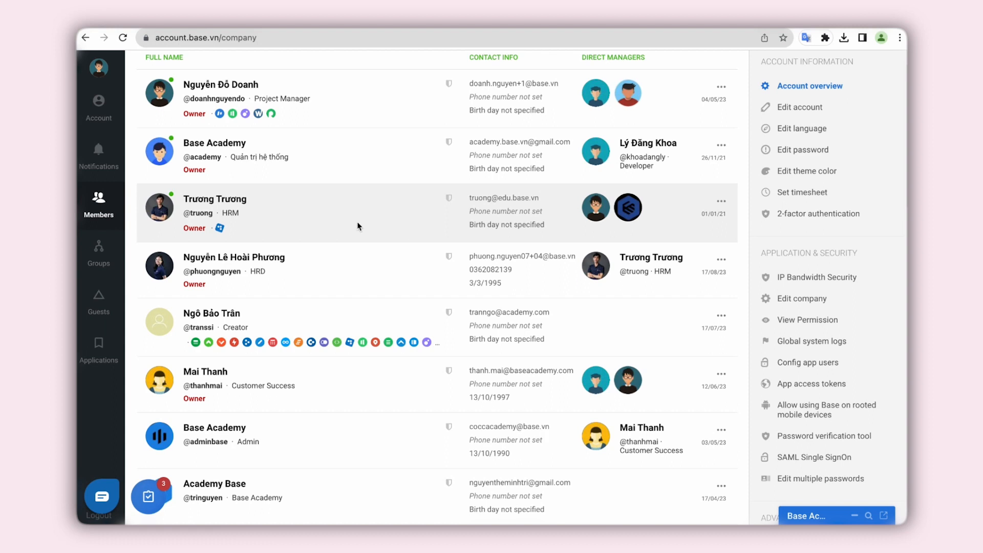
pyautogui.scroll(-1, 256, 244)
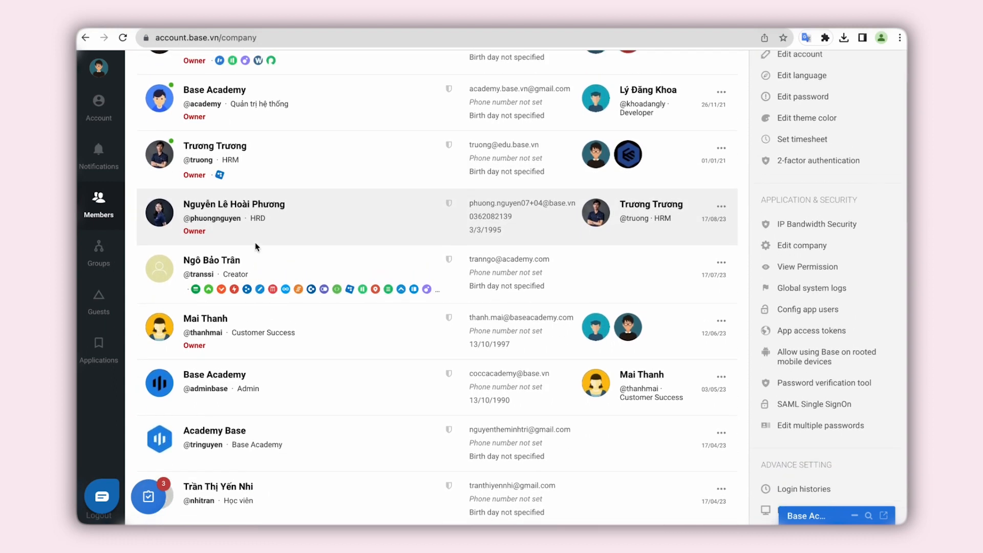
pyautogui.scroll(-1, 256, 247)
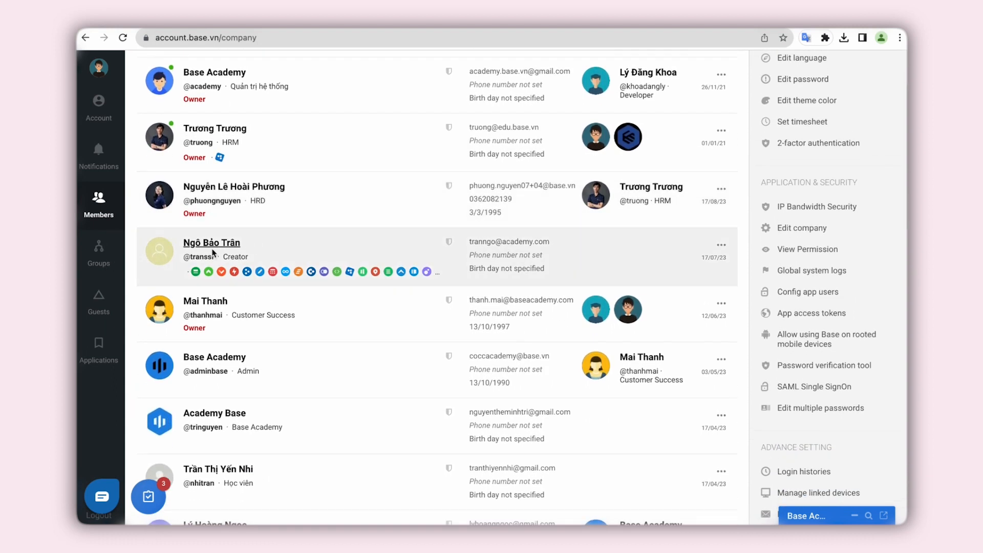
pyautogui.click(116, 259)
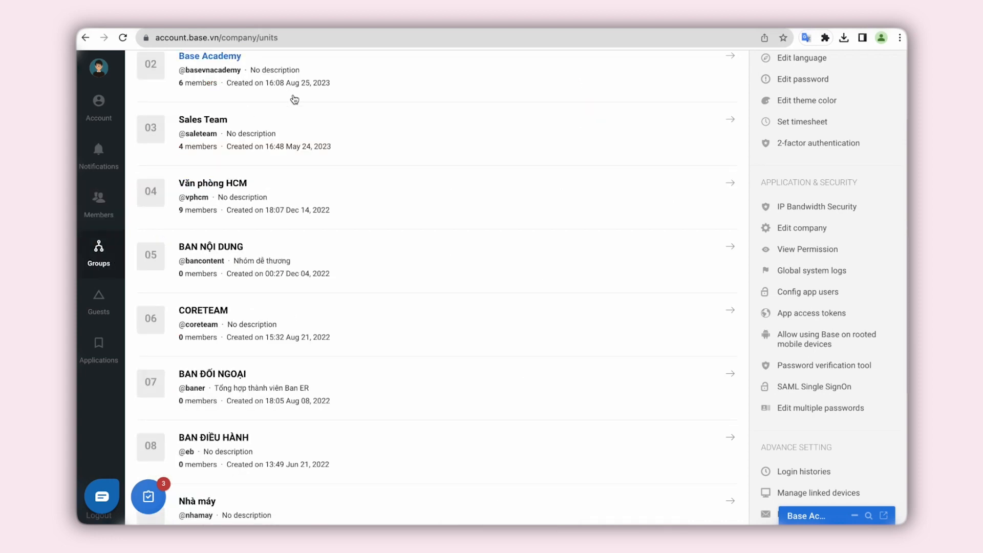
pyautogui.scroll(3, 295, 99)
pyautogui.click(245, 109)
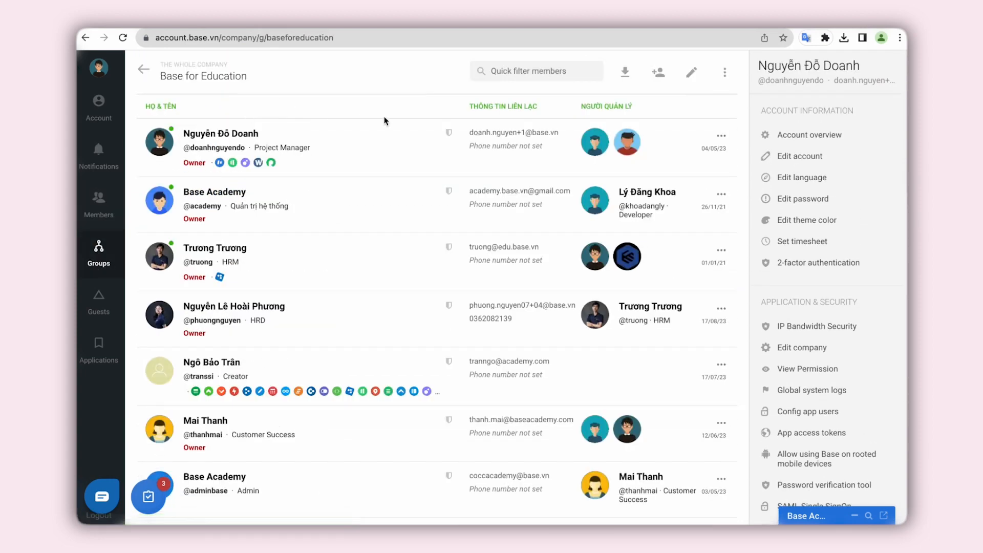
# Step: Review the weekly timesheet settings of the Base for Education group and close them without changes
pyautogui.click(725, 72)
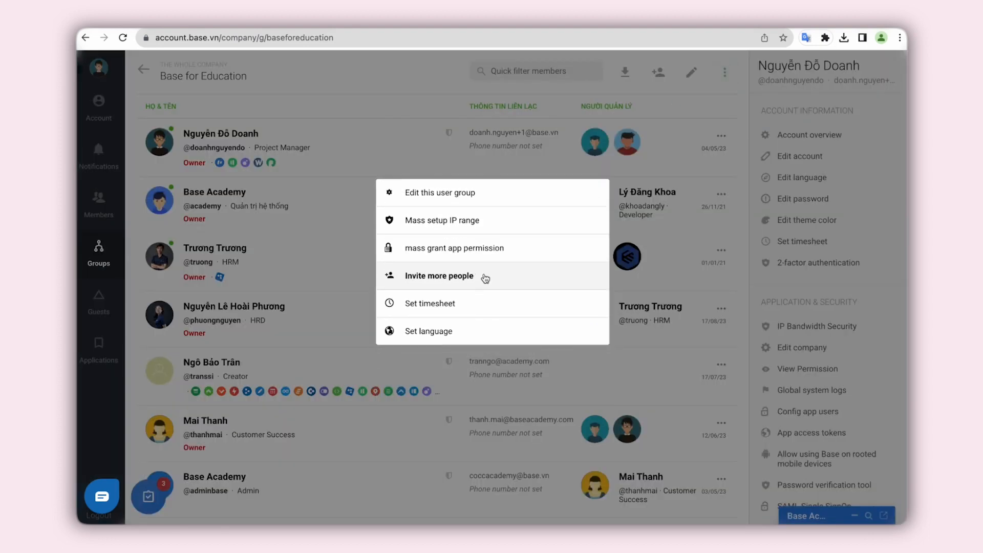
pyautogui.click(457, 304)
pyautogui.scroll(-3, 457, 306)
pyautogui.scroll(4, 457, 306)
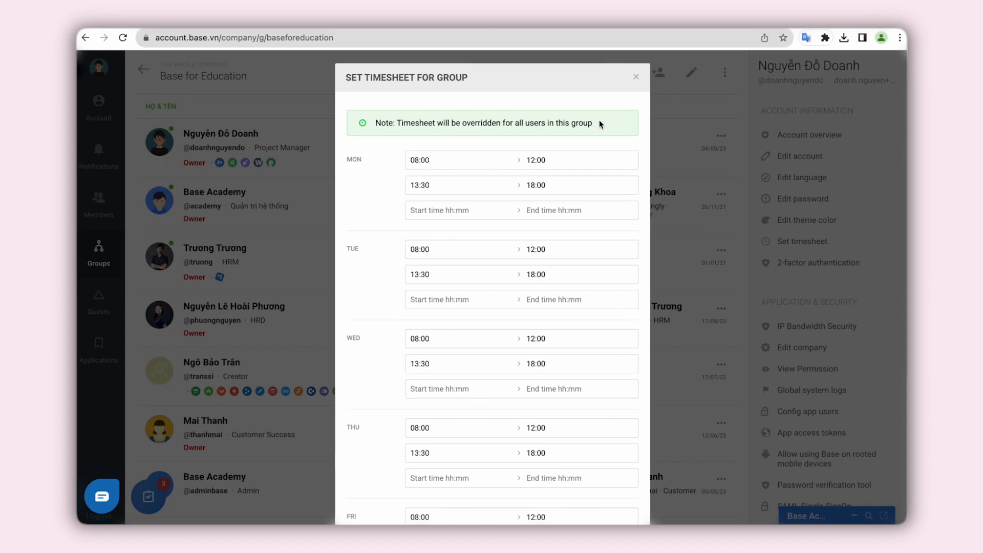
pyautogui.click(636, 77)
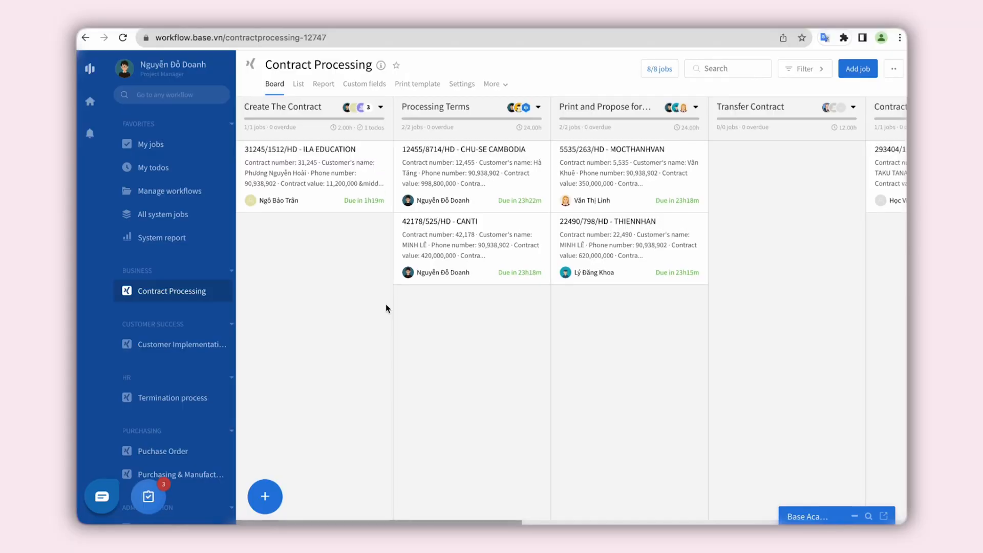
# Step: Move the MOCTHANHVAN job back from Print and Propose for signature to Processing Terms on the Contract Processing board
pyautogui.moveTo(446, 202); pyautogui.dragTo(480, 192)
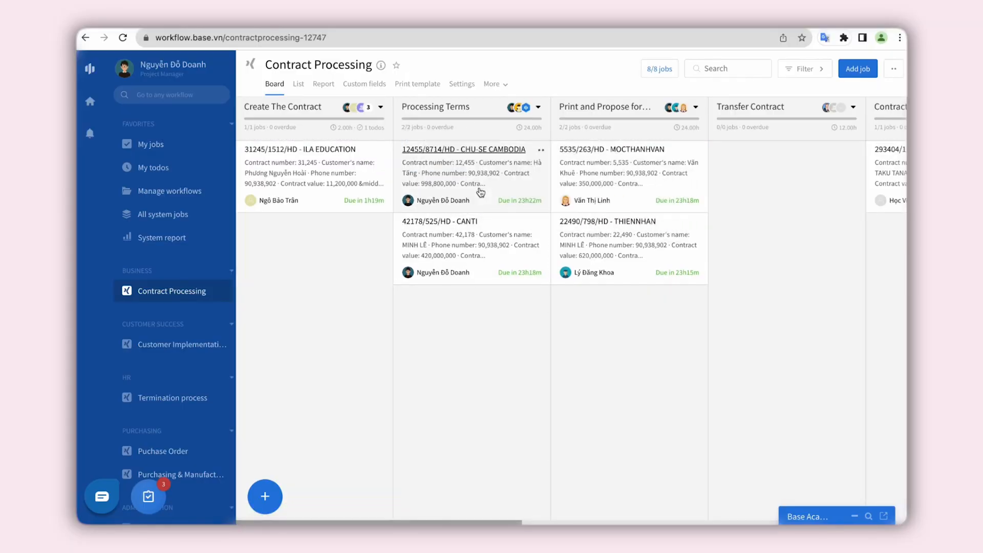
pyautogui.hscroll(1, 481, 192)
pyautogui.moveTo(566, 179); pyautogui.dragTo(408, 186)
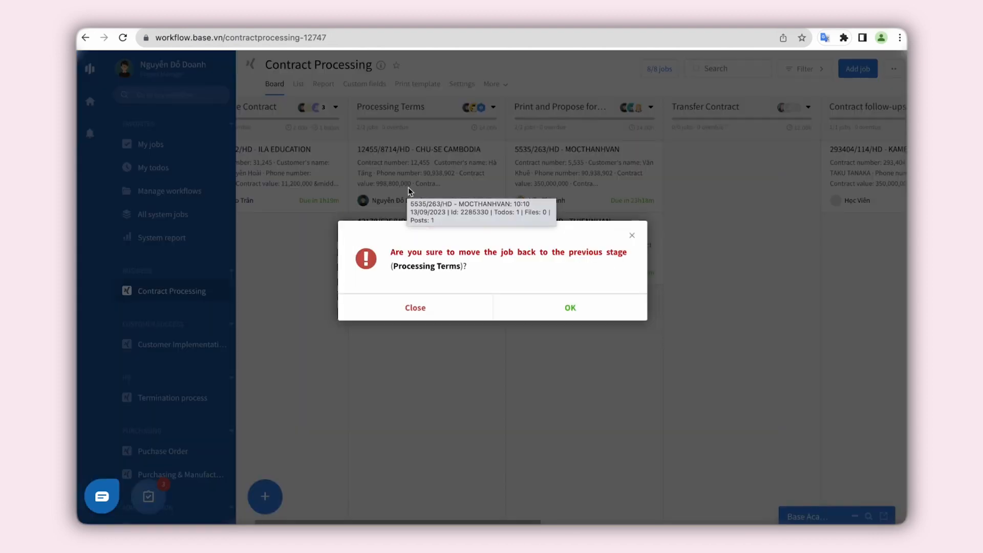
pyautogui.click(540, 302)
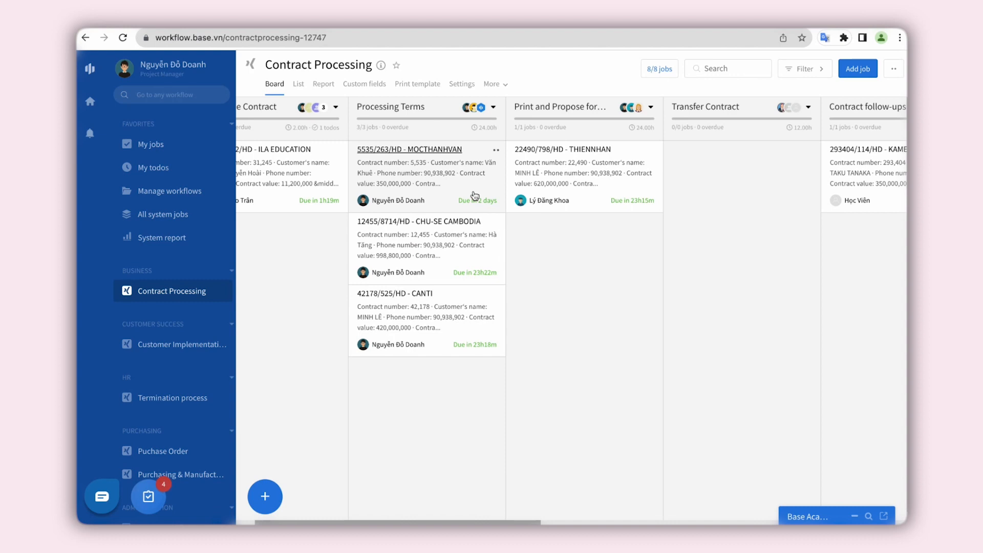
# Step: Open the backward-movement options of the Print and Propose for signature stage and display the available choices
pyautogui.hscroll(1, 548, 186)
pyautogui.hscroll(-1, 548, 186)
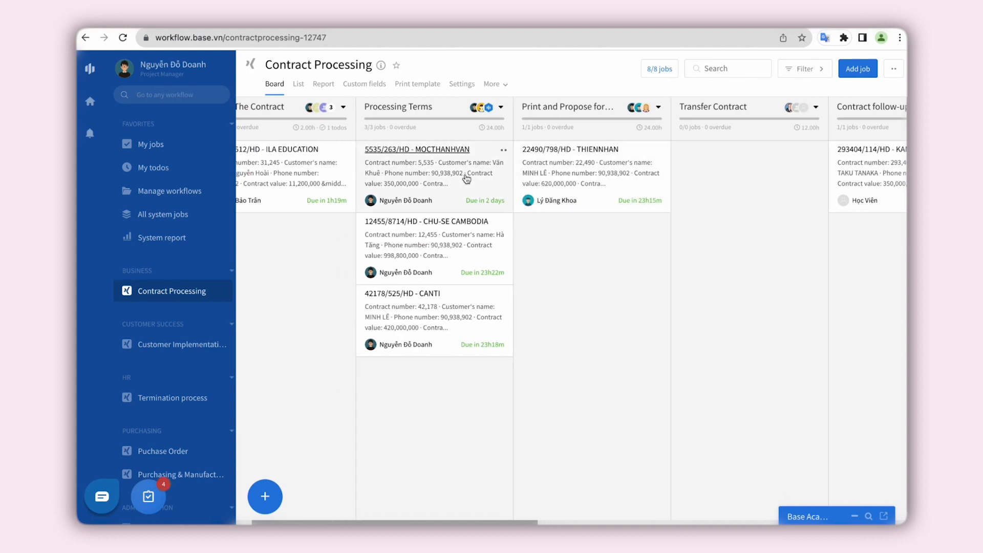
pyautogui.click(659, 108)
pyautogui.click(578, 178)
pyautogui.click(464, 263)
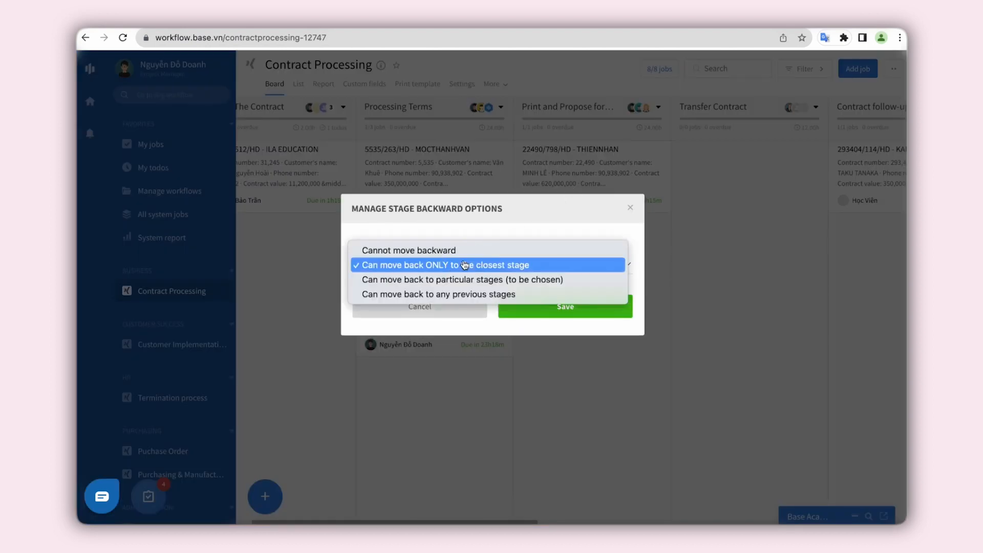